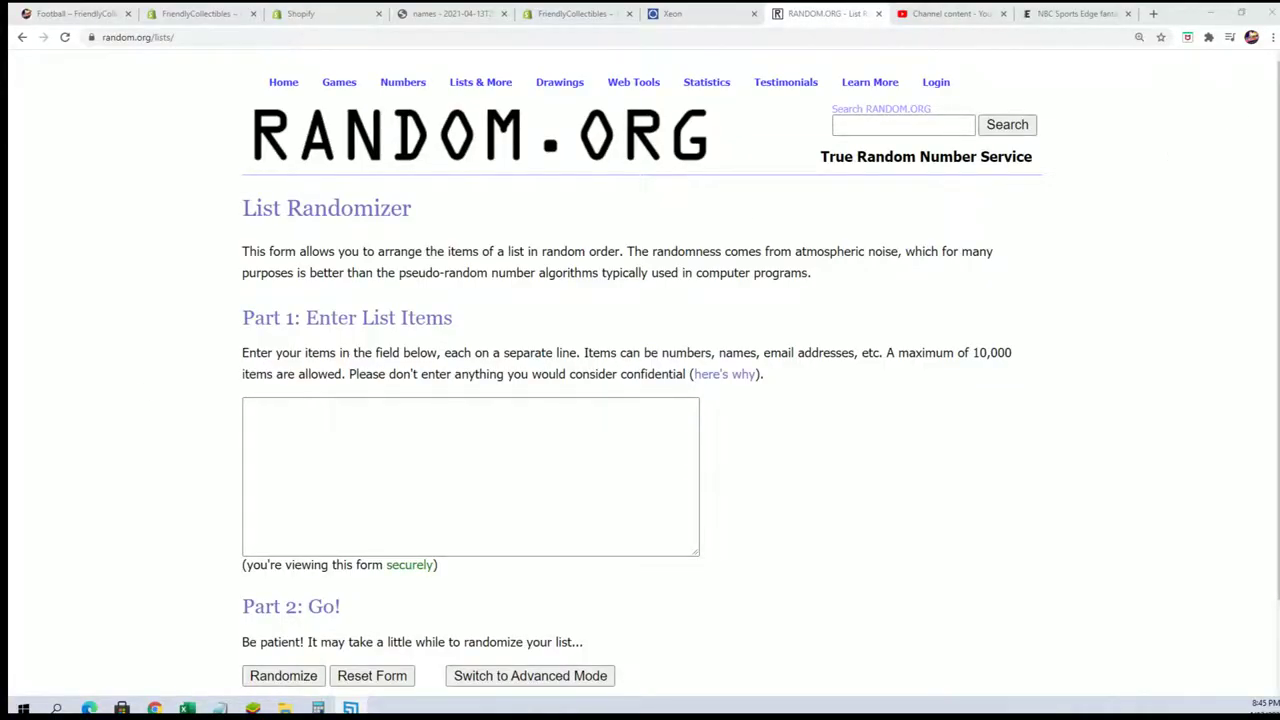
# Copy the owner names from Notepad and bring up paste options in the List Randomizer field.
pyautogui.click(350, 708)
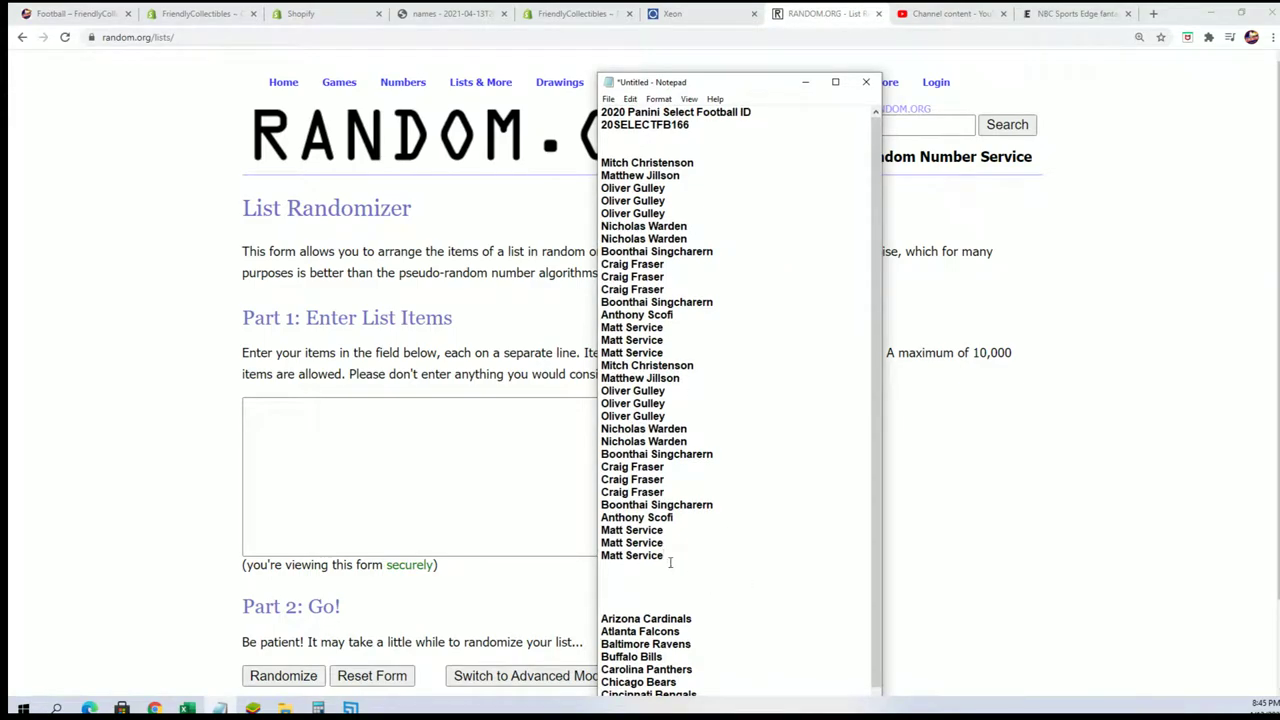
pyautogui.moveTo(670, 562)
pyautogui.mouseDown()
pyautogui.moveTo(636, 162)
pyautogui.moveTo(672, 557)
pyautogui.mouseUp()
pyautogui.click(636, 168)
pyautogui.rightClick(642, 296)
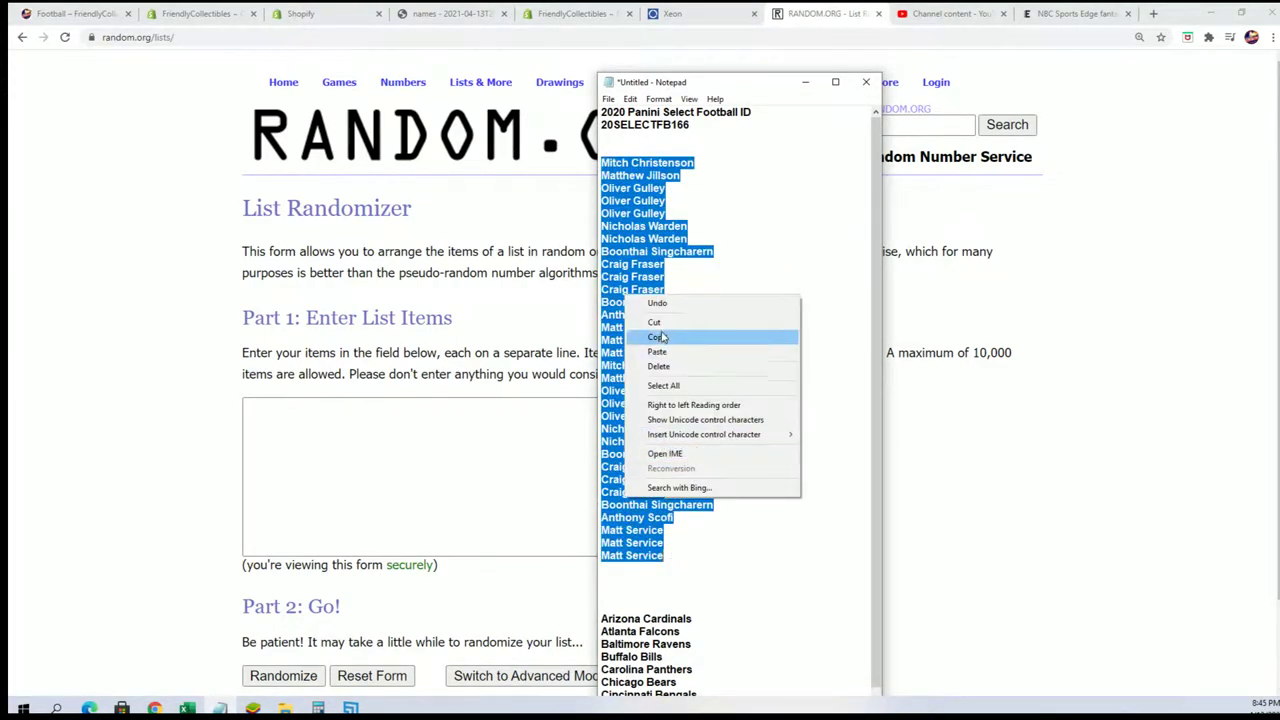
pyautogui.click(660, 337)
pyautogui.click(440, 425)
pyautogui.rightClick(372, 410)
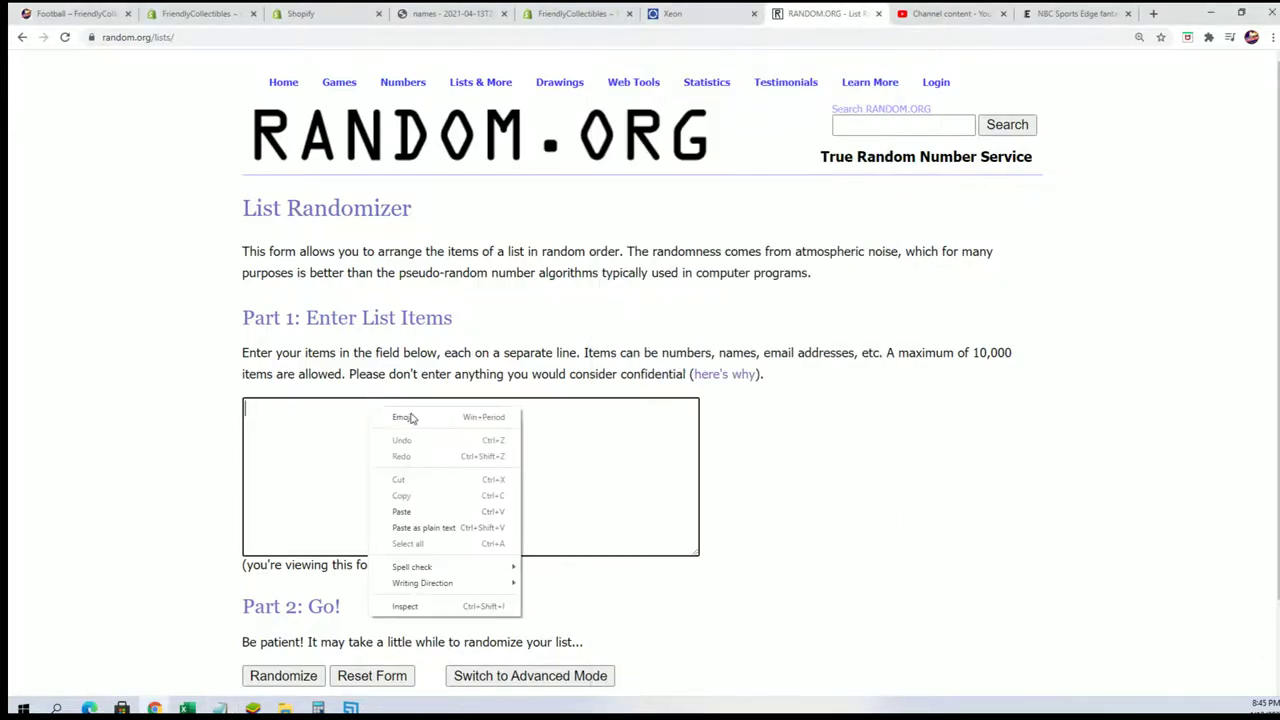
# Paste the owner names into the List Randomizer, randomize them, and reshuffle several more times.
pyautogui.click(420, 511)
pyautogui.scroll(-1, 700, 540)
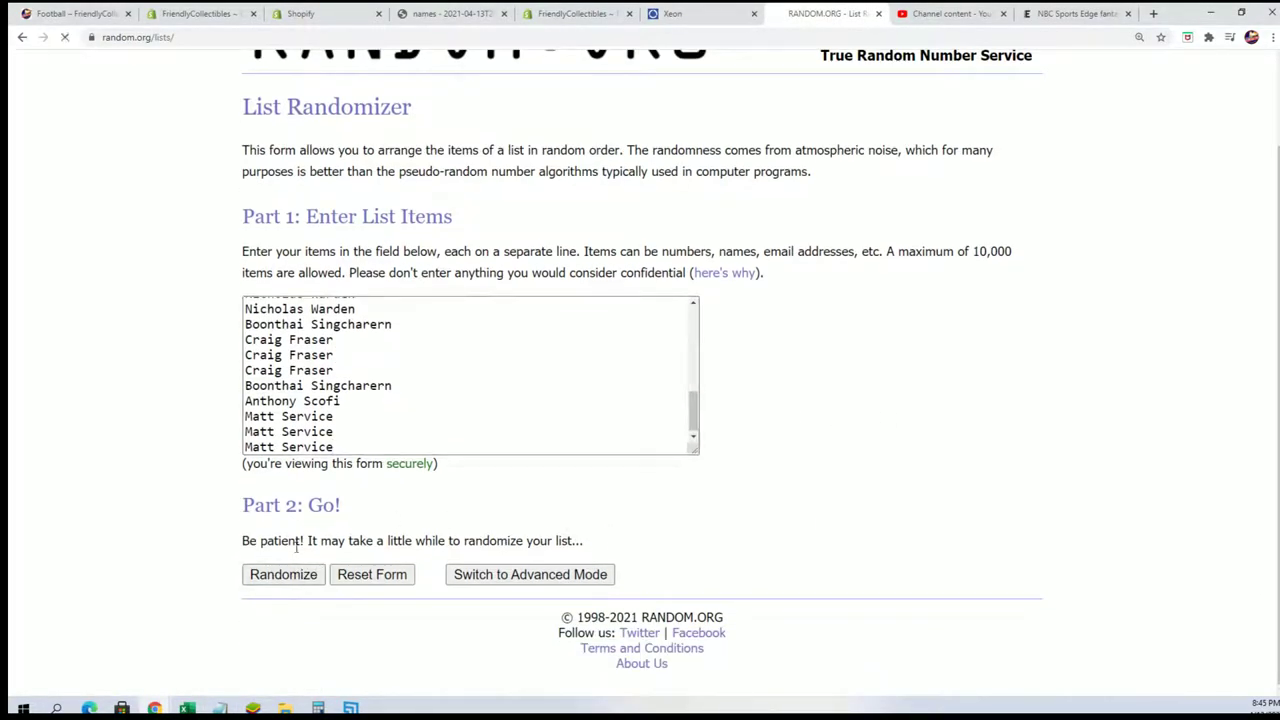
pyautogui.click(278, 574)
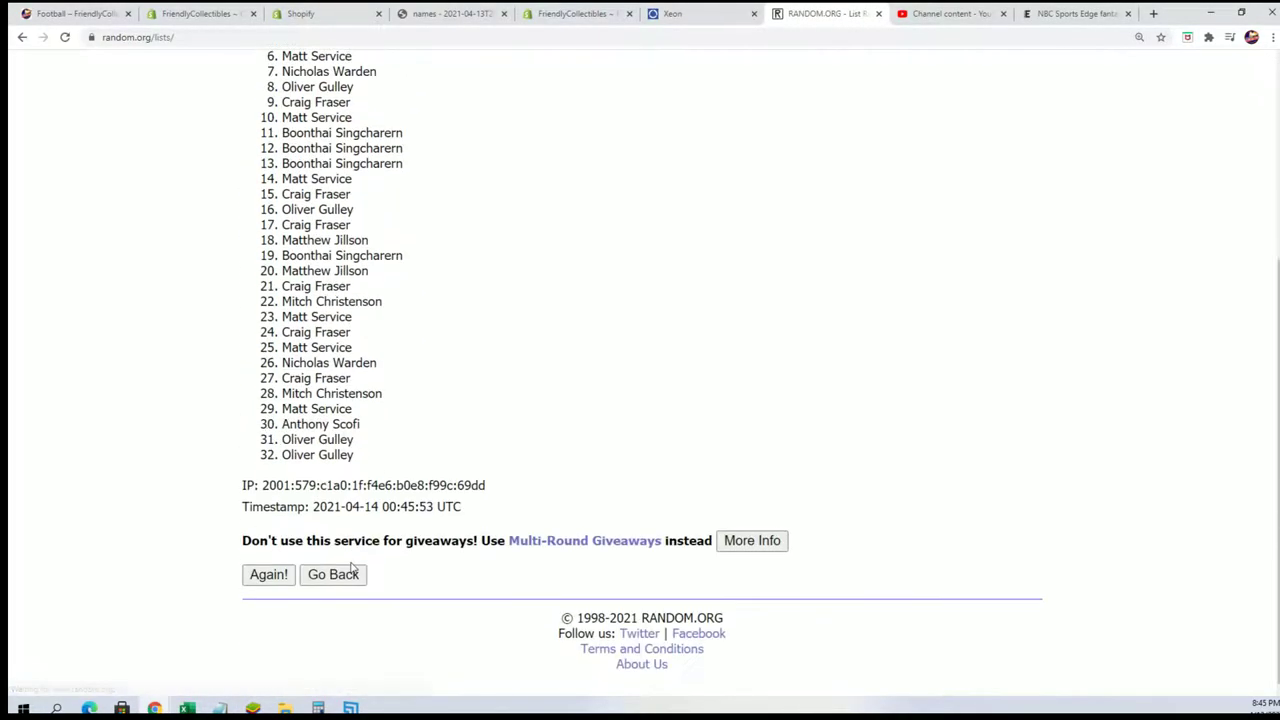
pyautogui.click(268, 574)
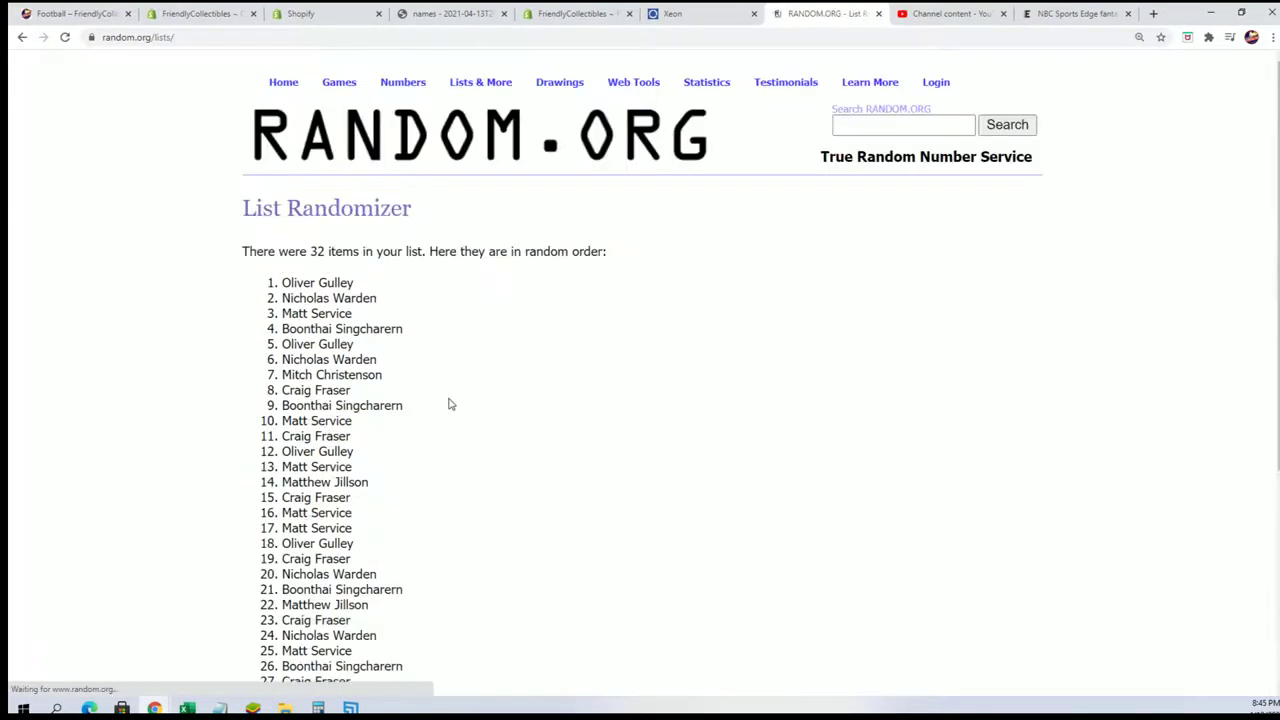
pyautogui.scroll(-4, 450, 404)
pyautogui.click(268, 574)
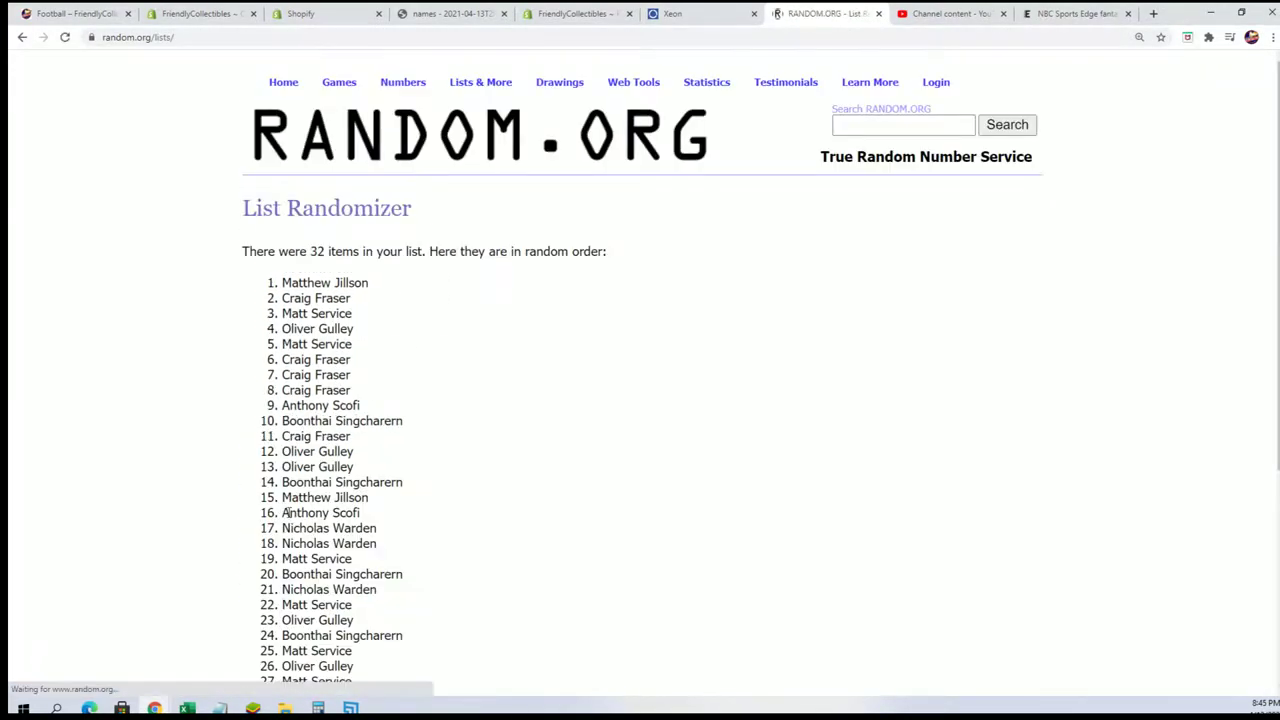
pyautogui.scroll(-4, 270, 520)
pyautogui.click(268, 574)
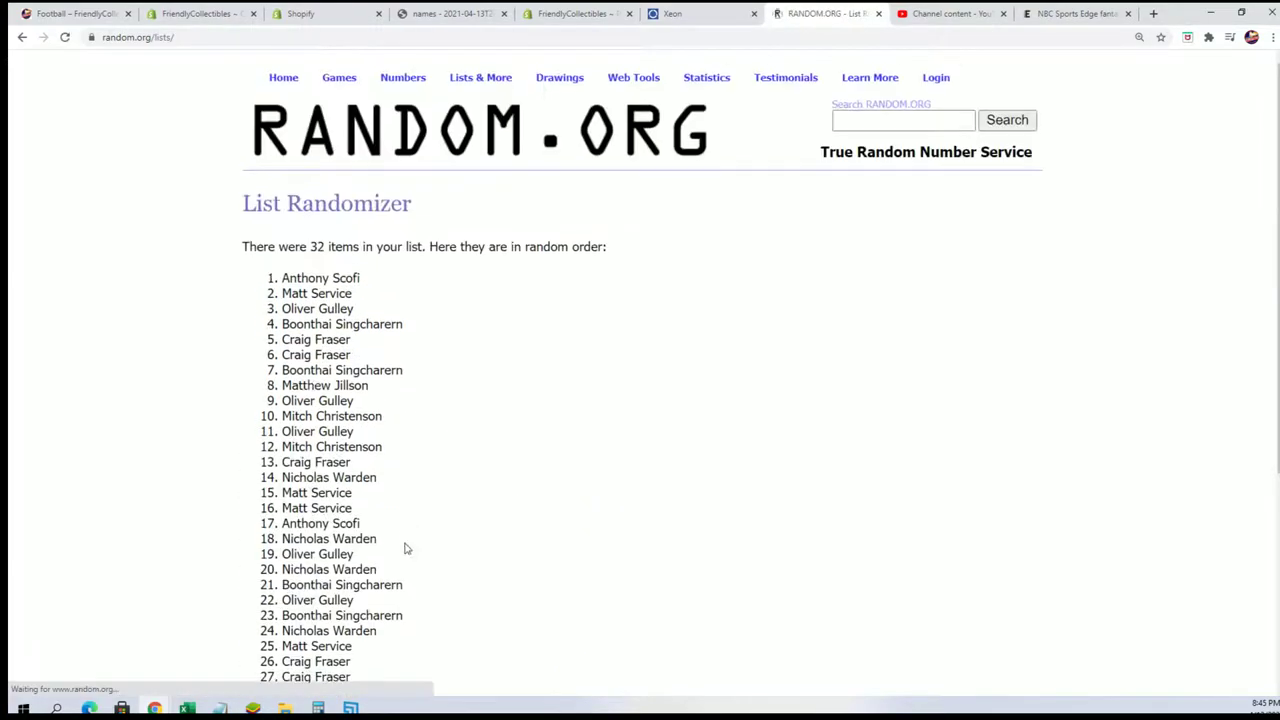
pyautogui.scroll(-4, 231, 594)
pyautogui.click(266, 576)
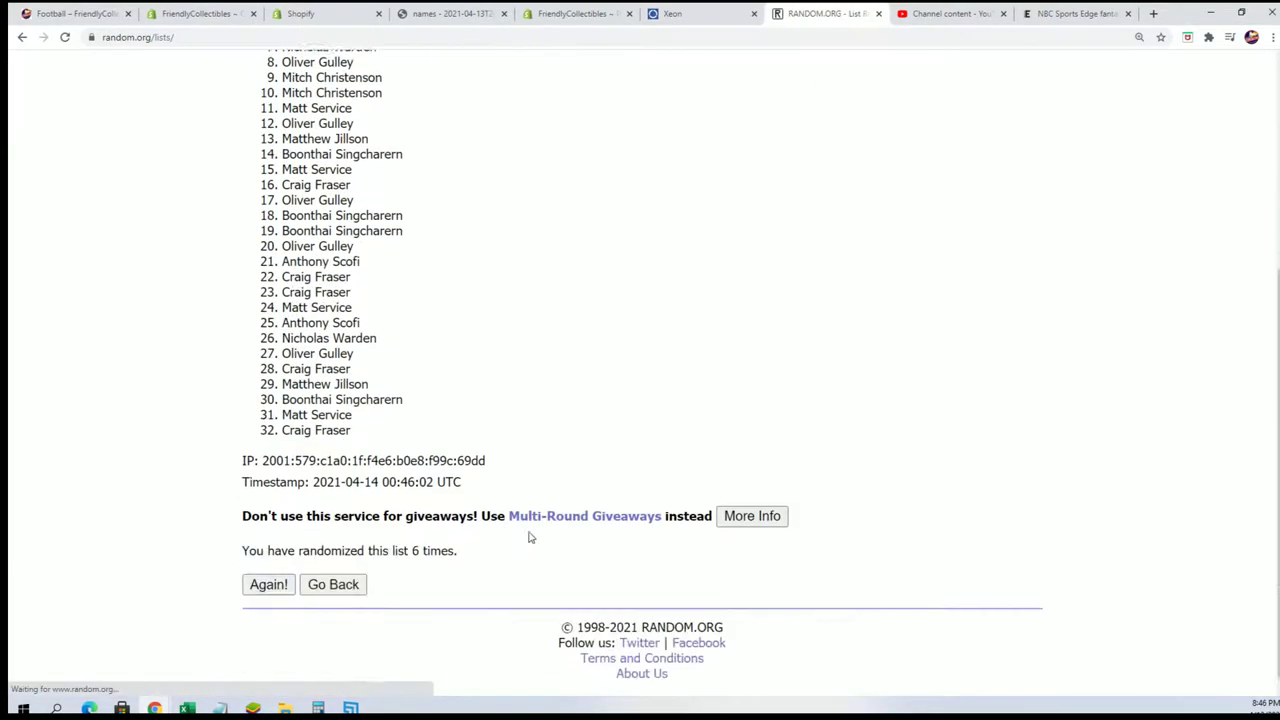
pyautogui.click(288, 572)
pyautogui.scroll(-2, 414, 291)
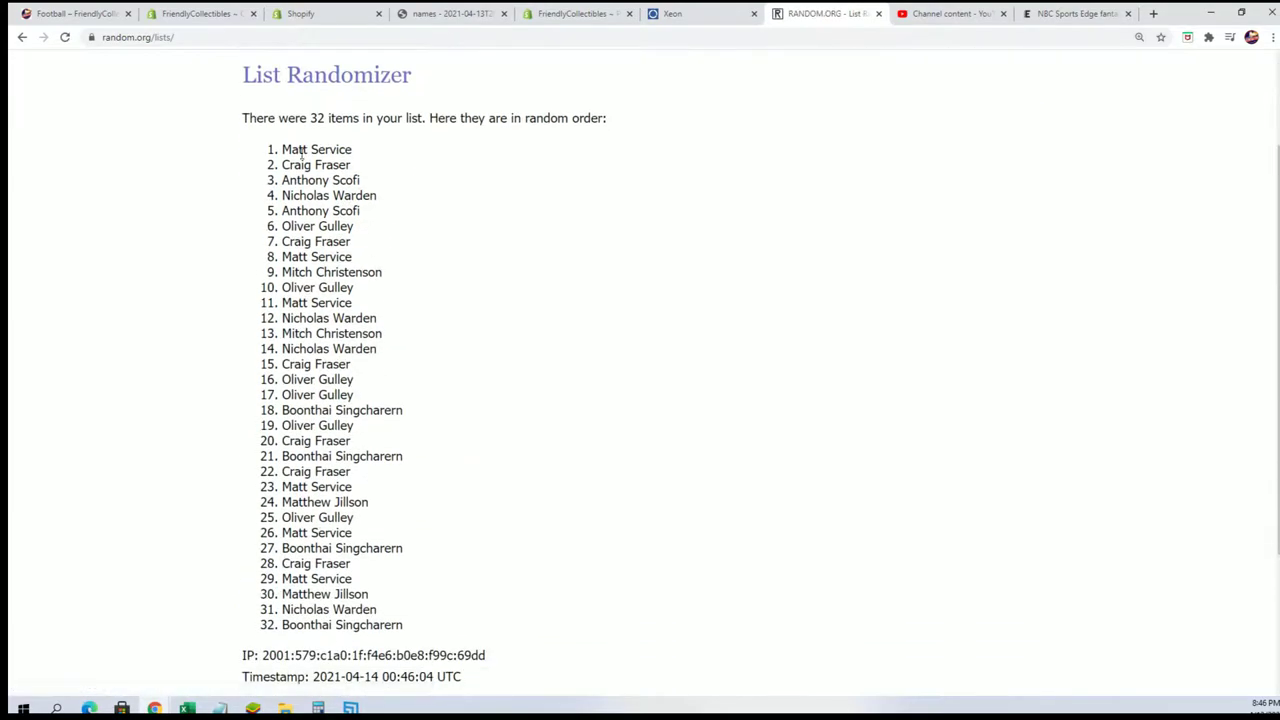
# Select the 32 shuffled names (items 1–32) and copy them.
pyautogui.moveTo(268, 118)
pyautogui.mouseDown()
pyautogui.moveTo(610, 122)
pyautogui.moveTo(441, 455)
pyautogui.mouseUp()
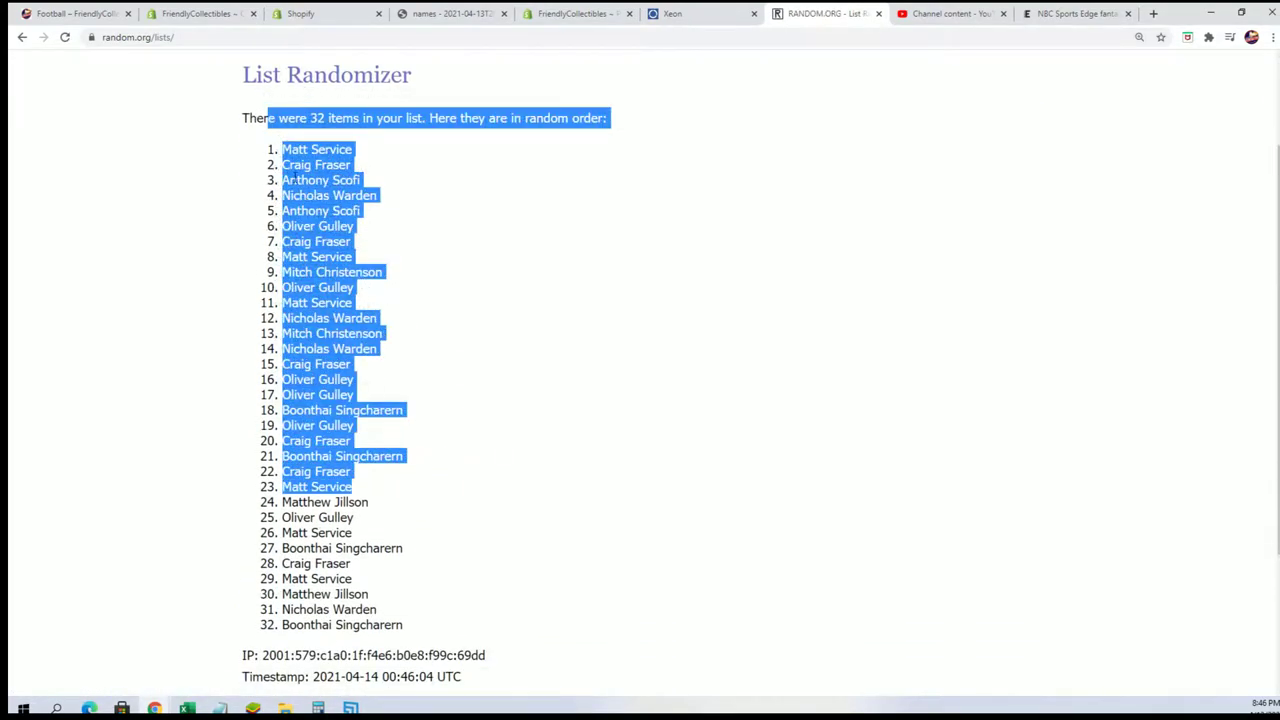
pyautogui.click(266, 172)
pyautogui.moveTo(279, 146)
pyautogui.mouseDown()
pyautogui.moveTo(352, 471)
pyautogui.moveTo(404, 626)
pyautogui.mouseUp()
pyautogui.rightClick(277, 320)
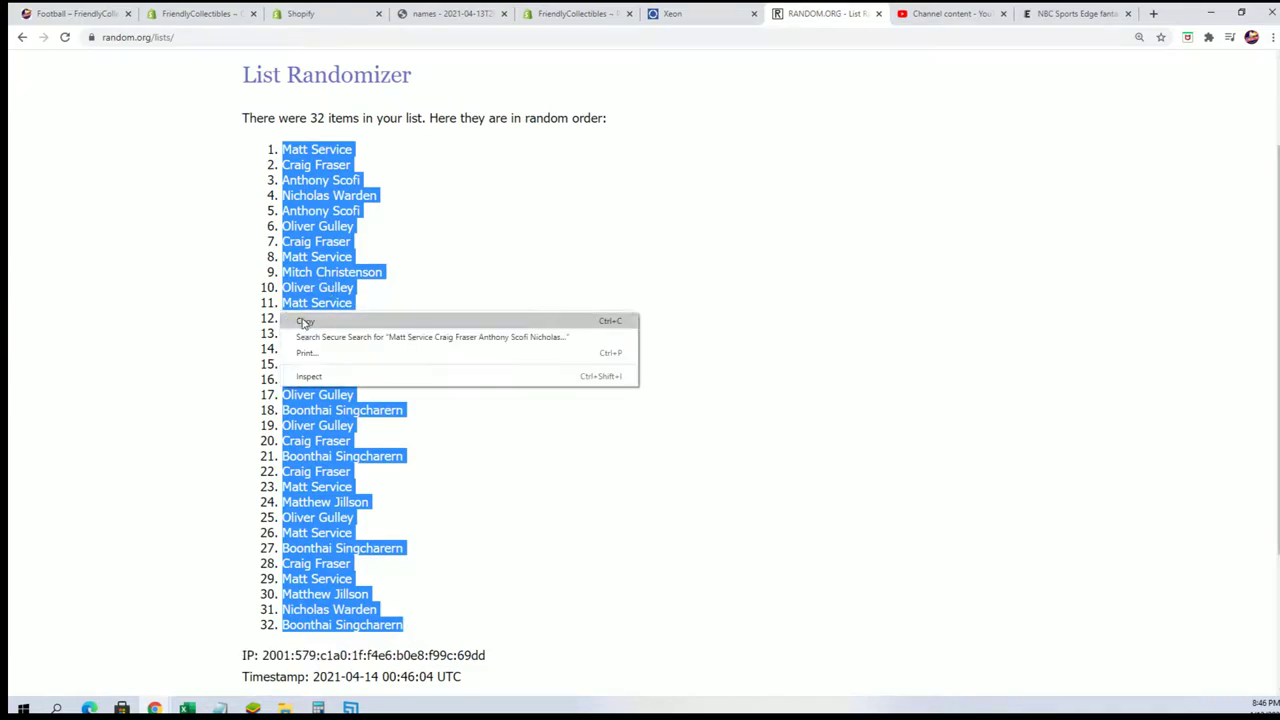
pyautogui.click(305, 322)
pyautogui.scroll(-2, 490, 590)
pyautogui.scroll(2, 526, 600)
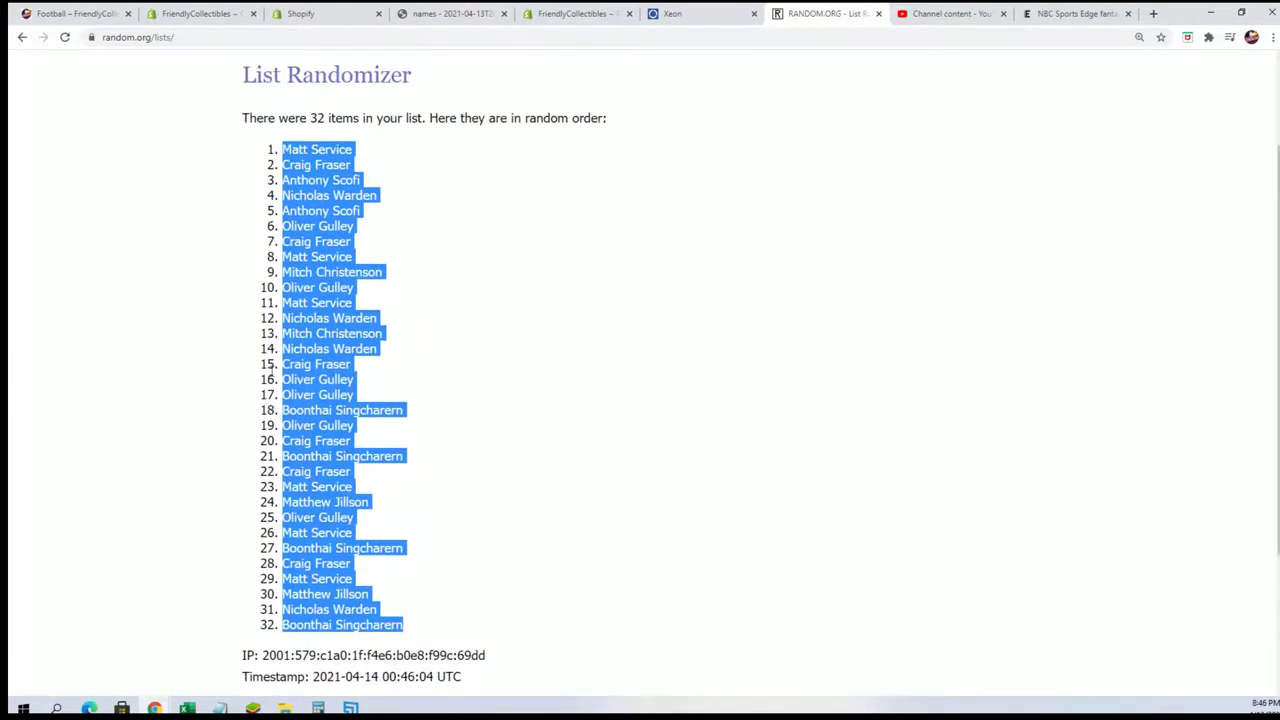
pyautogui.hotkey('alt', 'Tab')
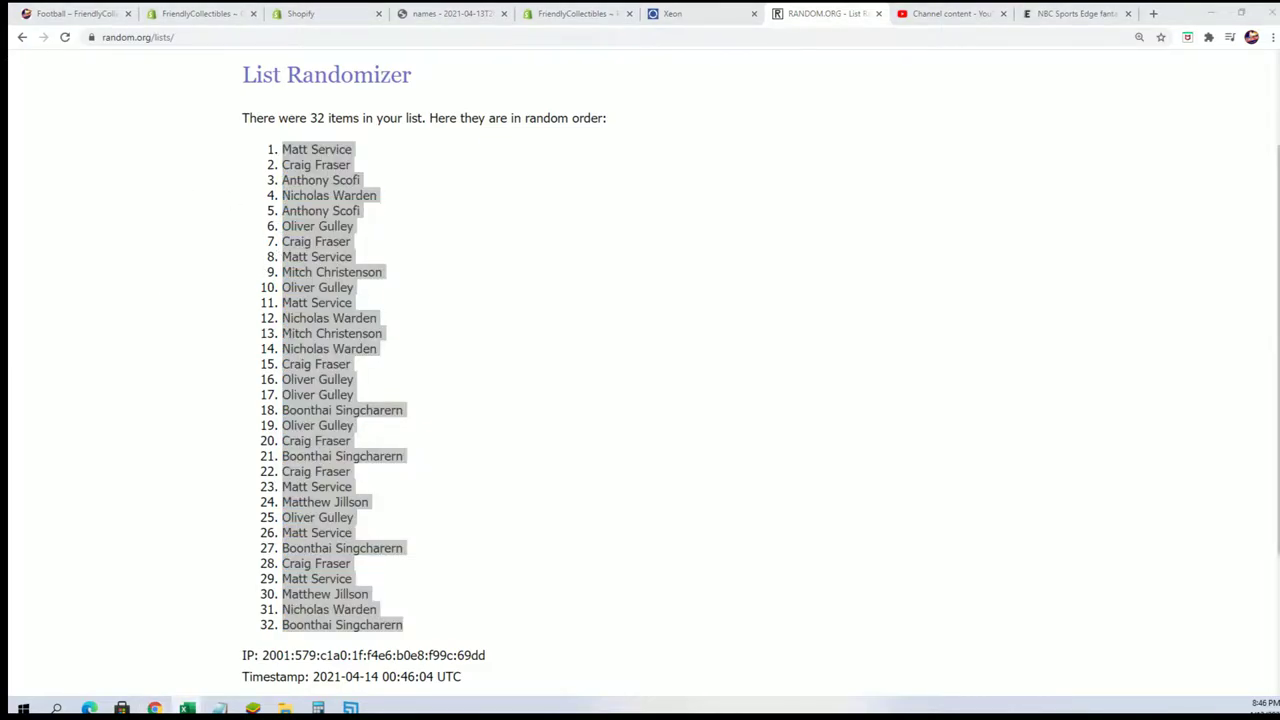
# Paste the shuffled owner names into A2 of Alpha NFL as Text via Paste Special.
pyautogui.click(187, 708)
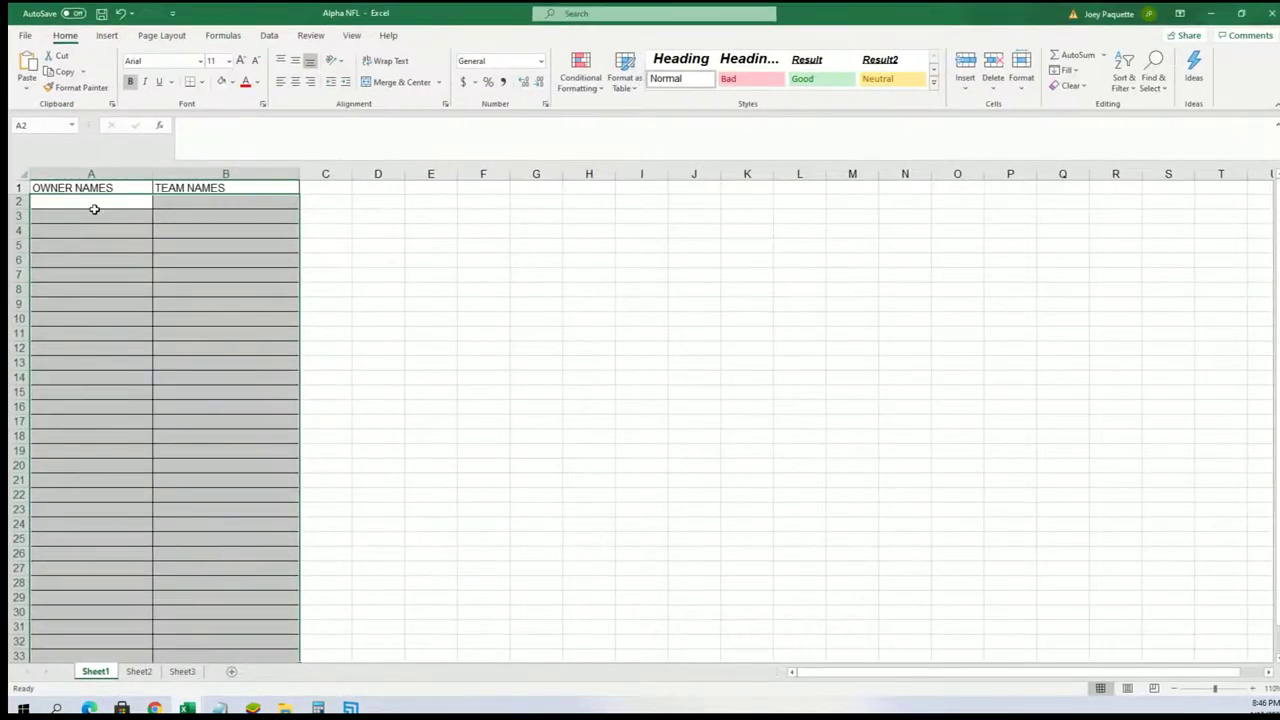
pyautogui.click(85, 203)
pyautogui.rightClick(85, 203)
pyautogui.click(120, 292)
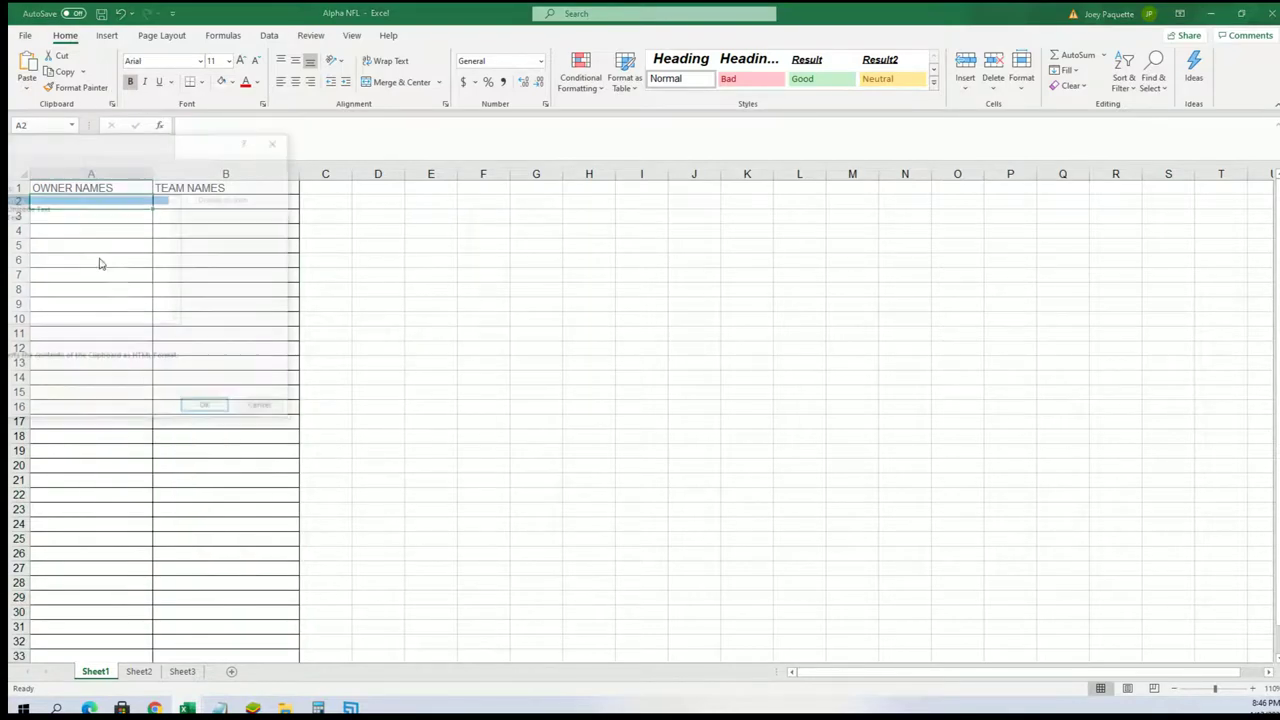
pyautogui.click(15, 218)
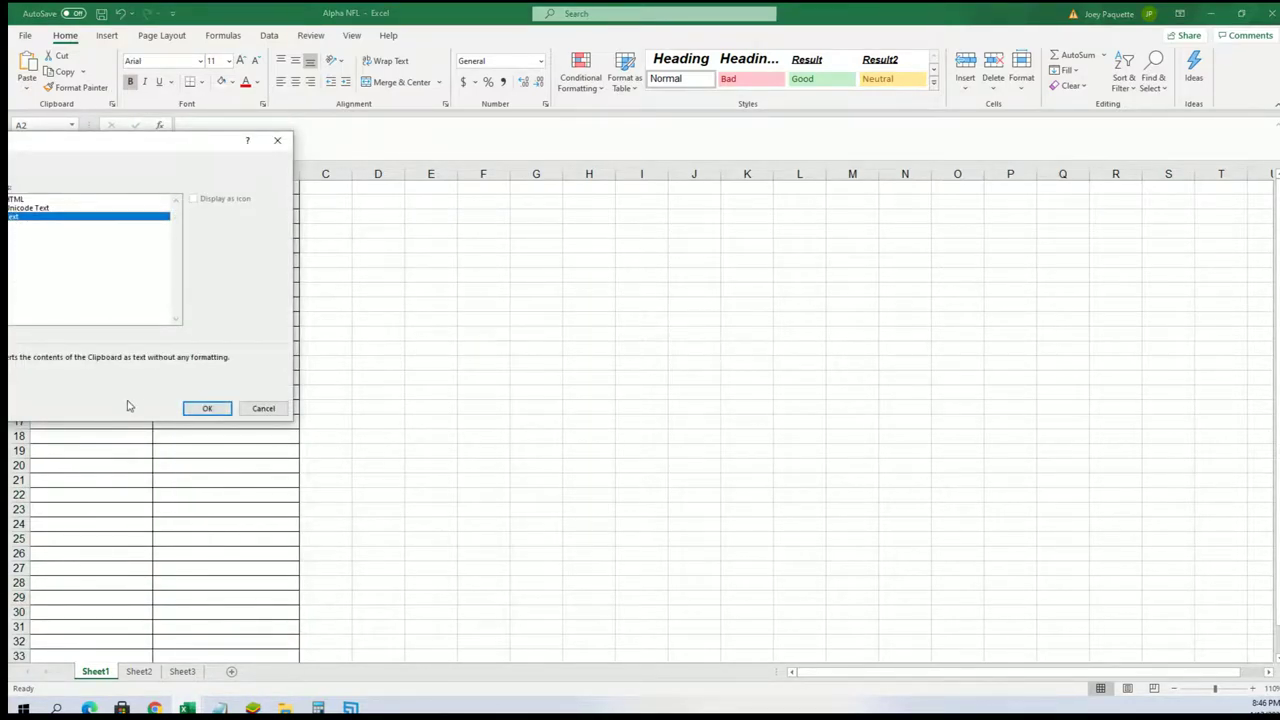
pyautogui.click(193, 410)
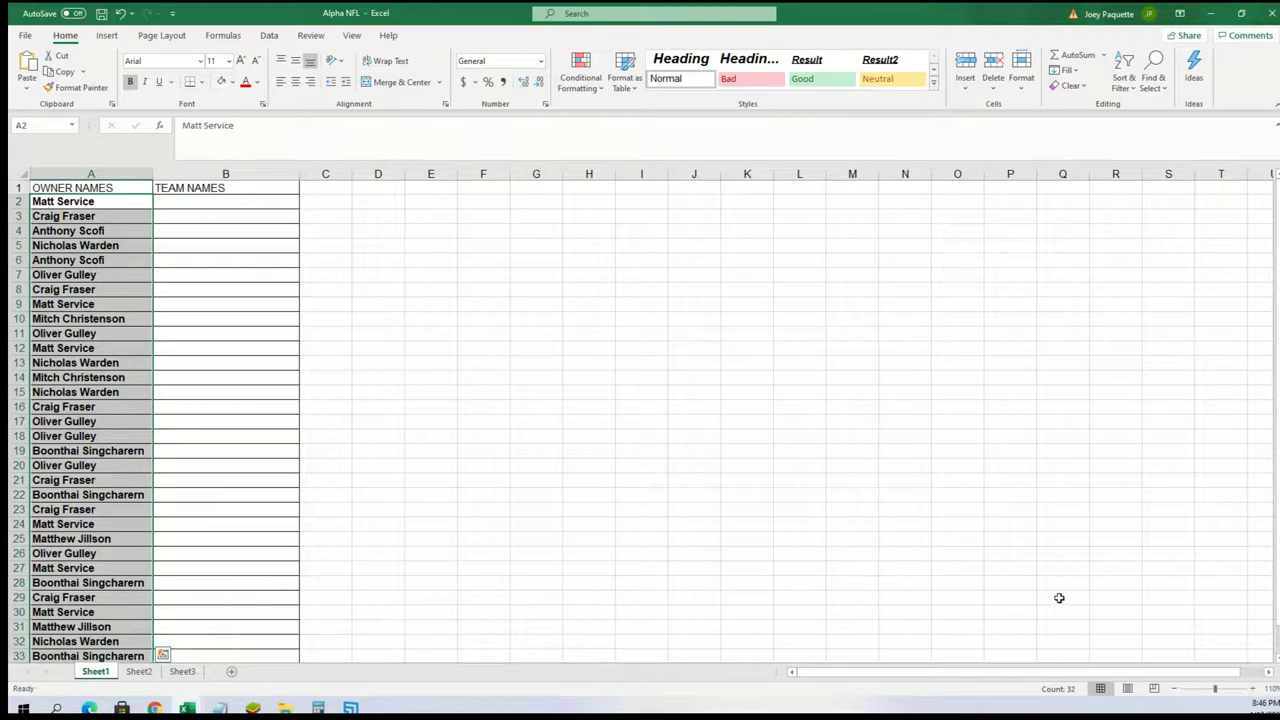
pyautogui.click(189, 204)
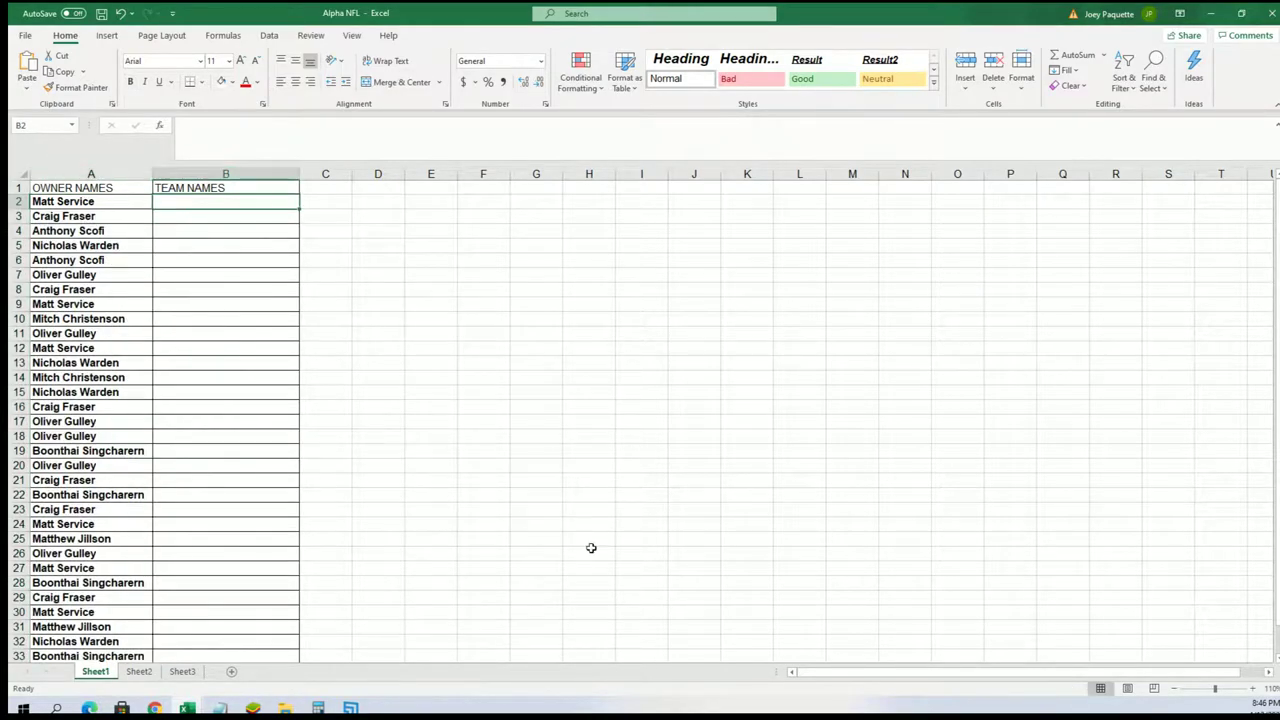
# Open a fresh List Randomizer and copy the NFL team list from Notepad.
pyautogui.click(1212, 15)
pyautogui.scroll(2, 526, 320)
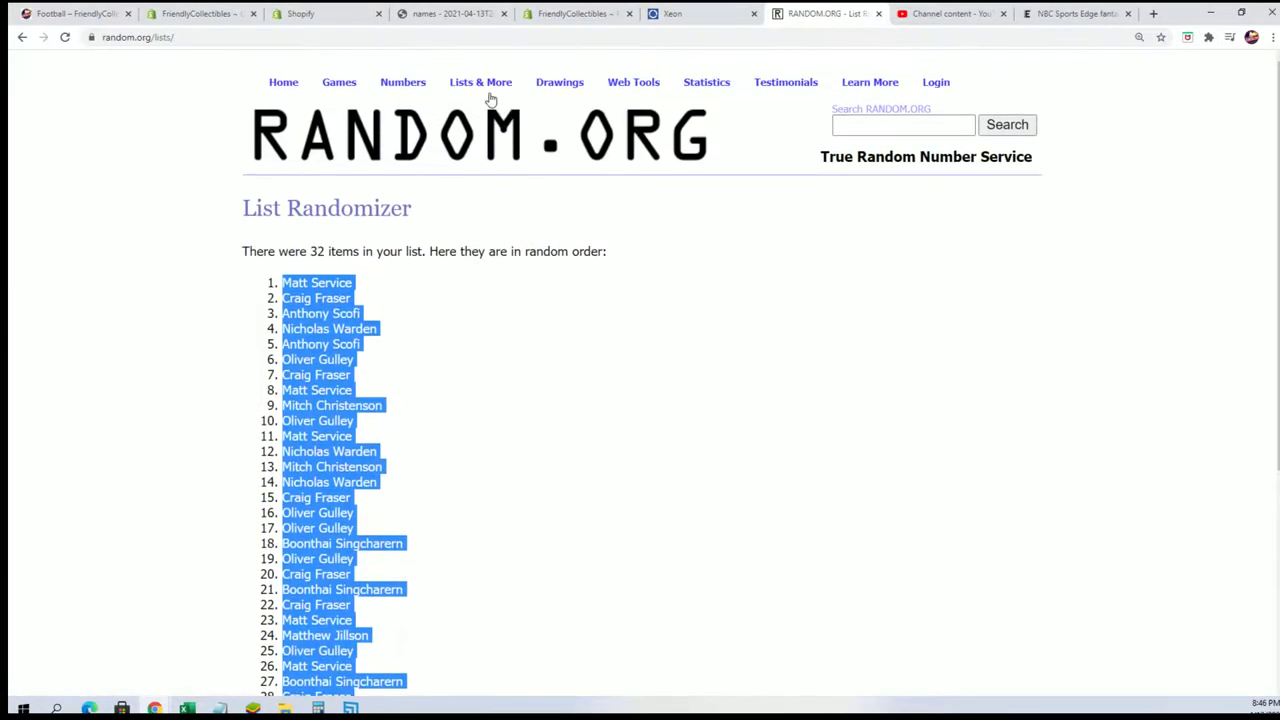
pyautogui.click(488, 104)
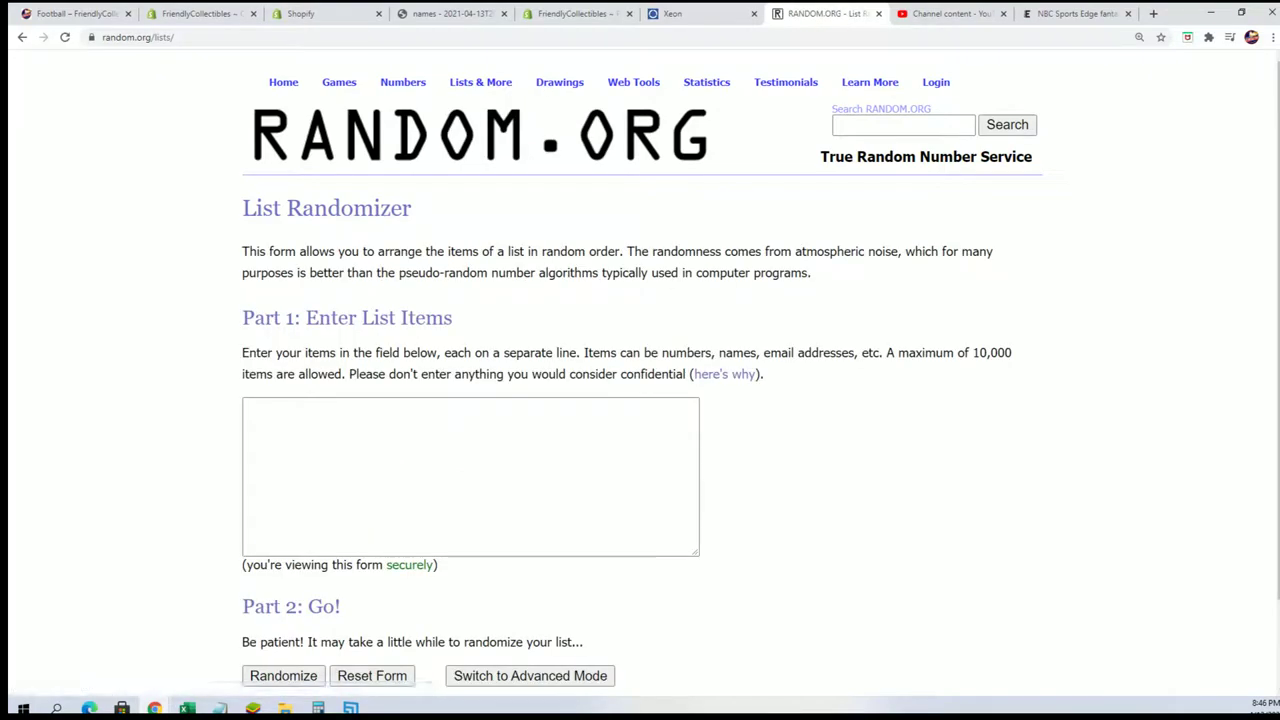
pyautogui.hotkey('alt', 'Tab')
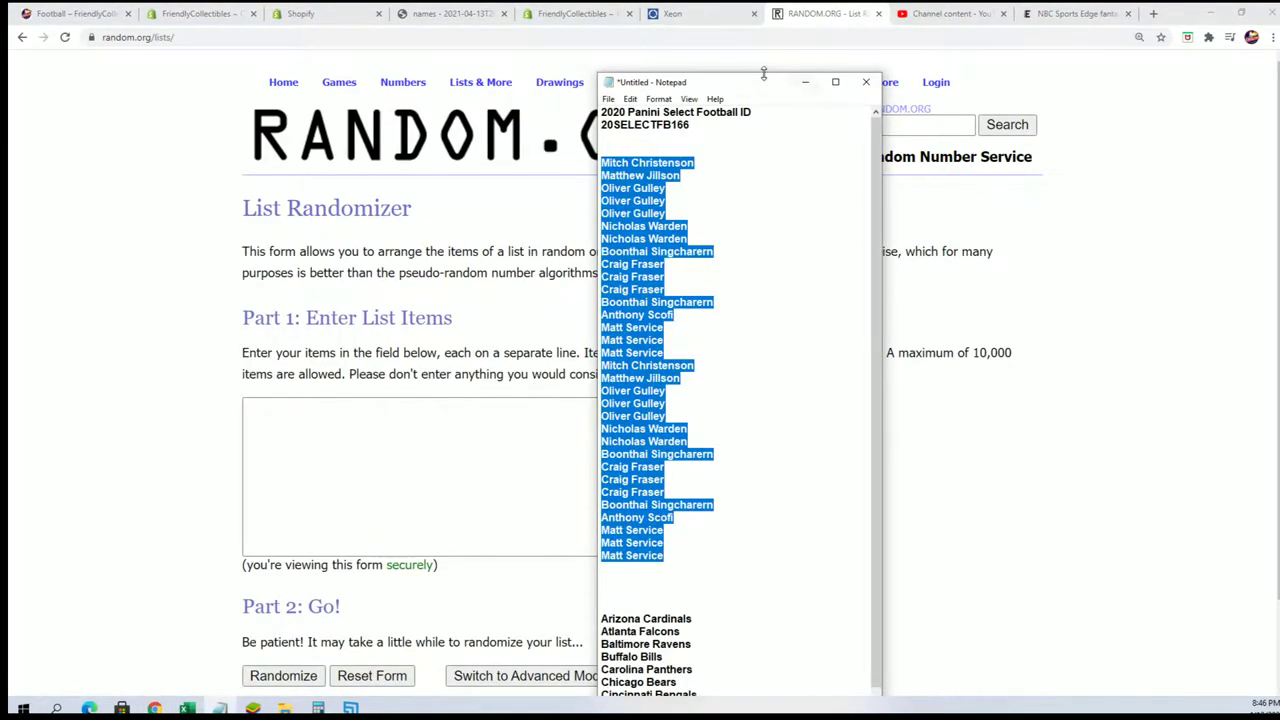
pyautogui.moveTo(763, 74); pyautogui.dragTo(766, 4)
pyautogui.scroll(-7, 834, 543)
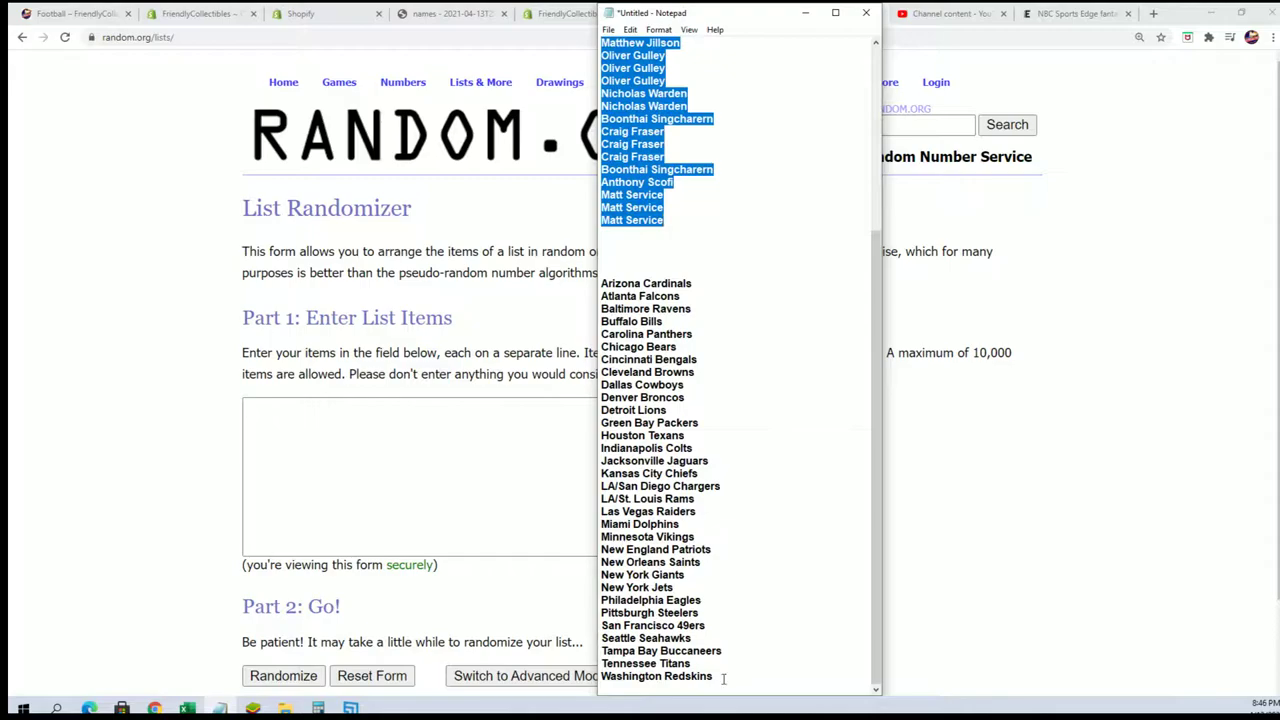
pyautogui.moveTo(723, 679); pyautogui.dragTo(562, 283)
pyautogui.rightClick(672, 288)
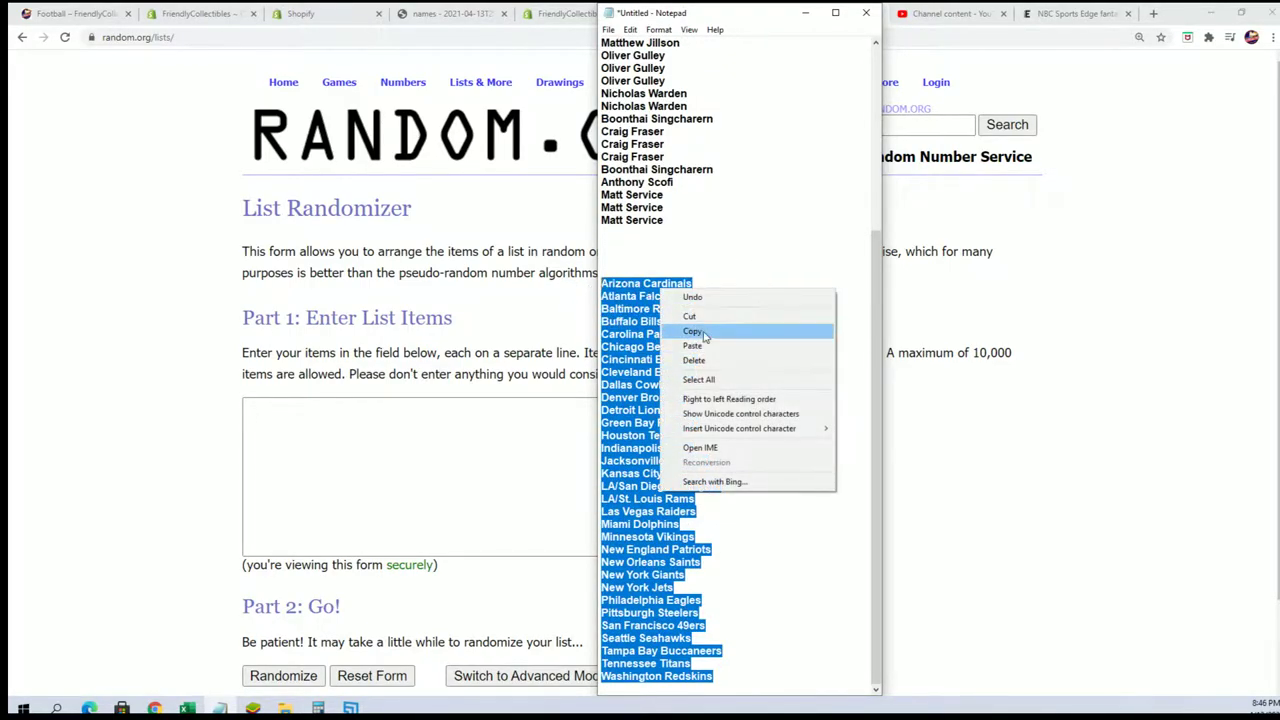
pyautogui.click(690, 332)
# Paste the 32 NFL teams into the randomizer and reshuffle until Buffalo Bills leads the list.
pyautogui.click(255, 415)
pyautogui.rightClick(330, 416)
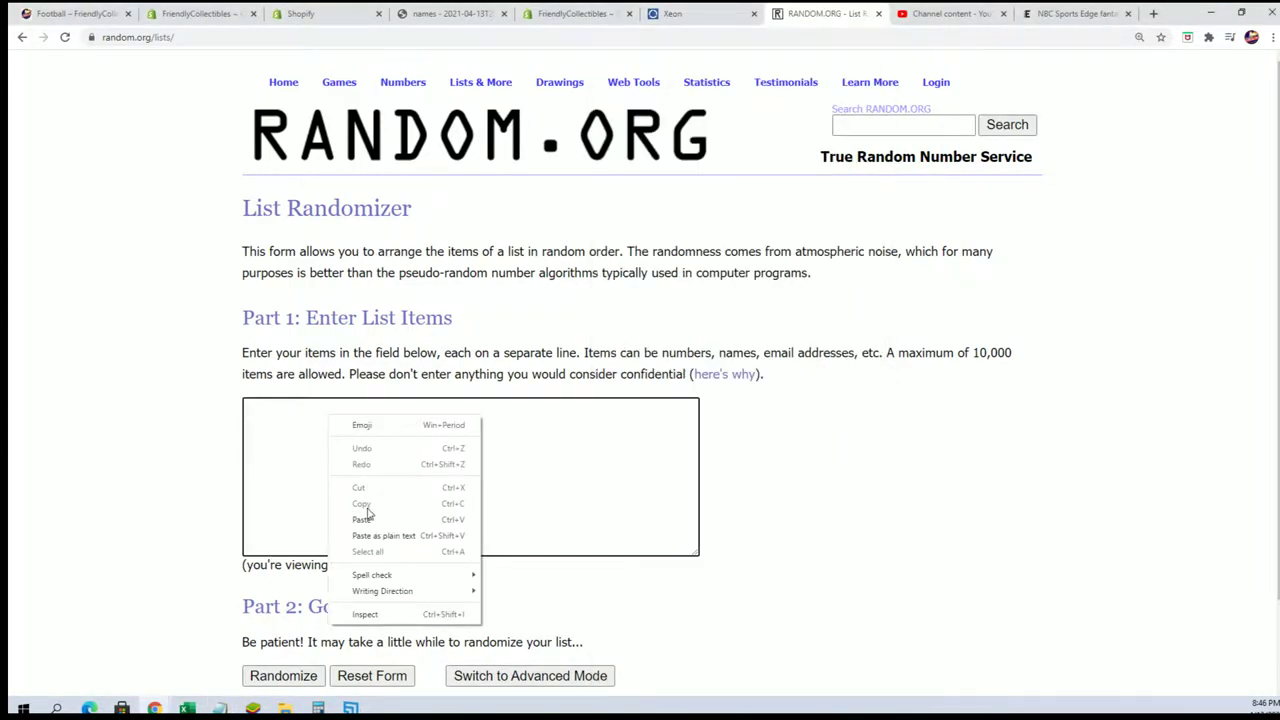
pyautogui.click(440, 519)
pyautogui.scroll(-1, 818, 533)
pyautogui.scroll(-1, 818, 533)
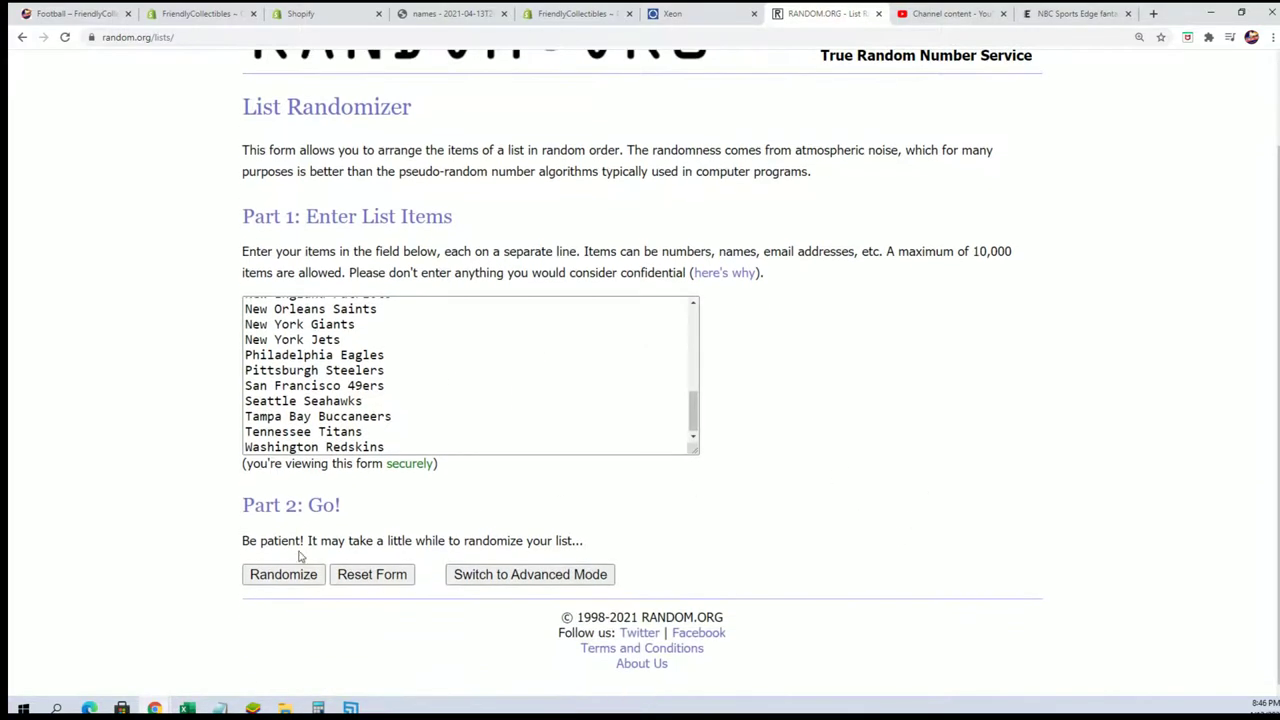
pyautogui.click(283, 574)
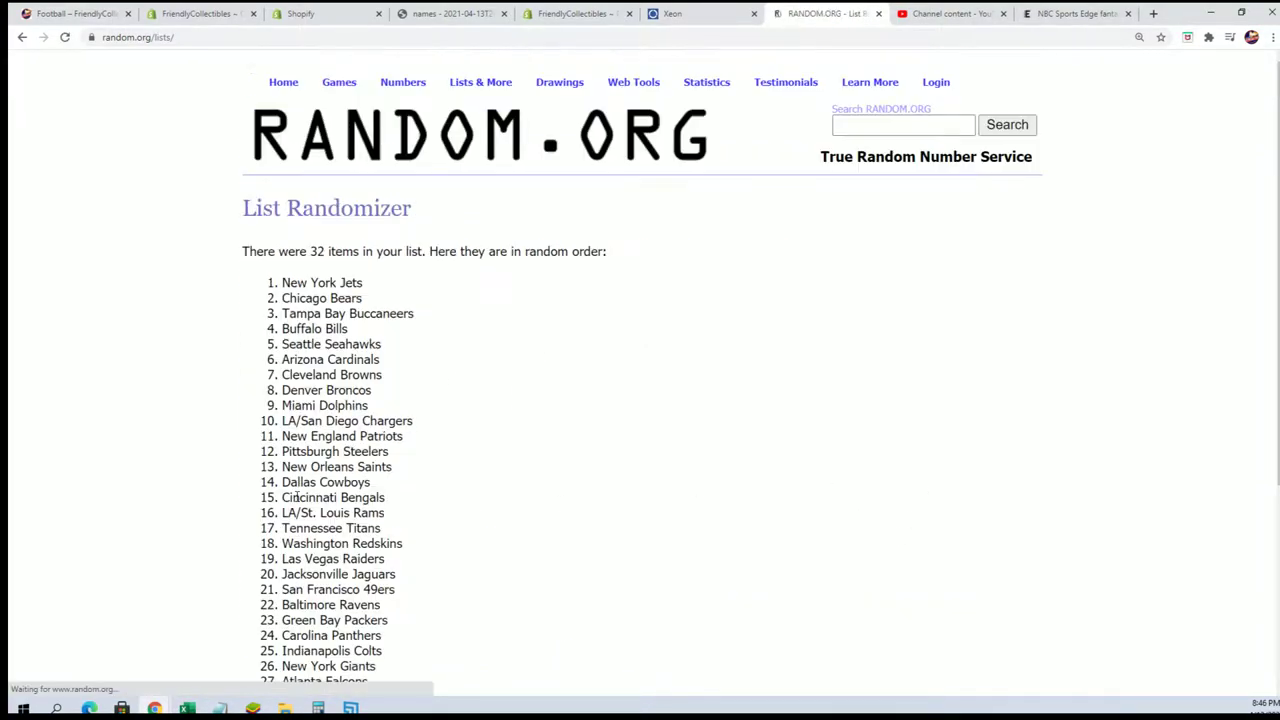
pyautogui.scroll(-3, 321, 545)
pyautogui.click(257, 578)
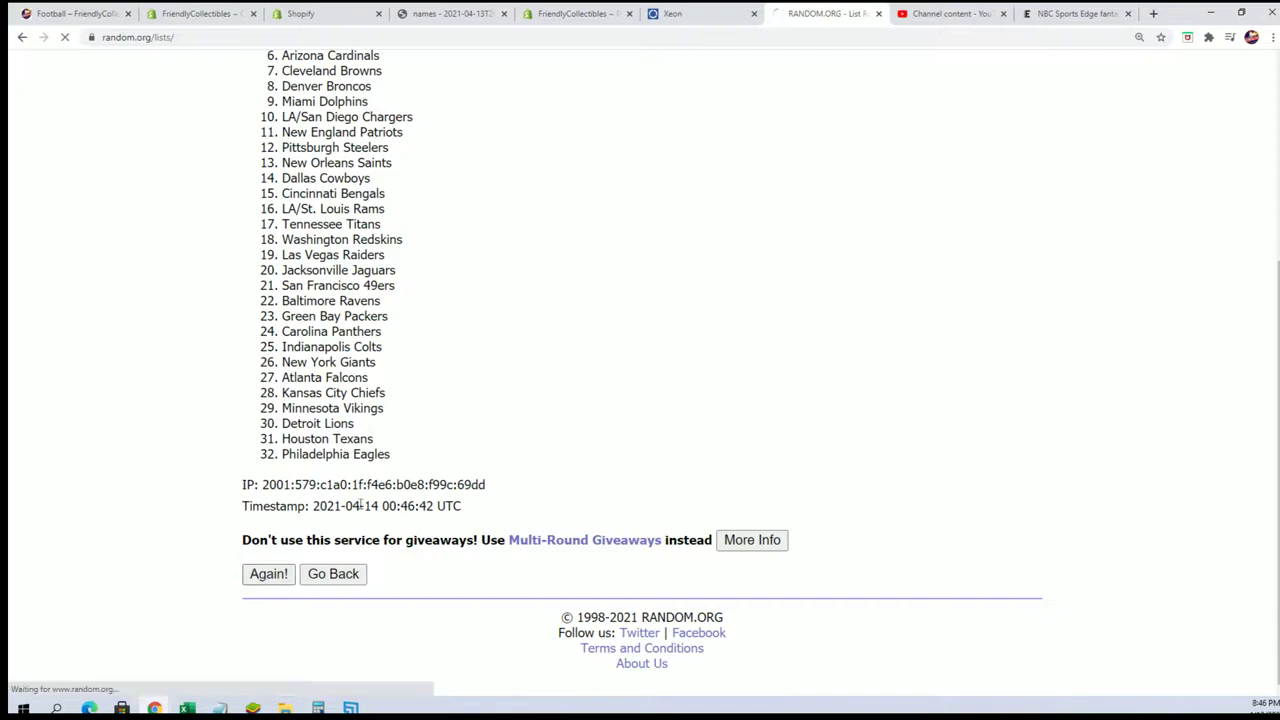
pyautogui.scroll(-3, 229, 596)
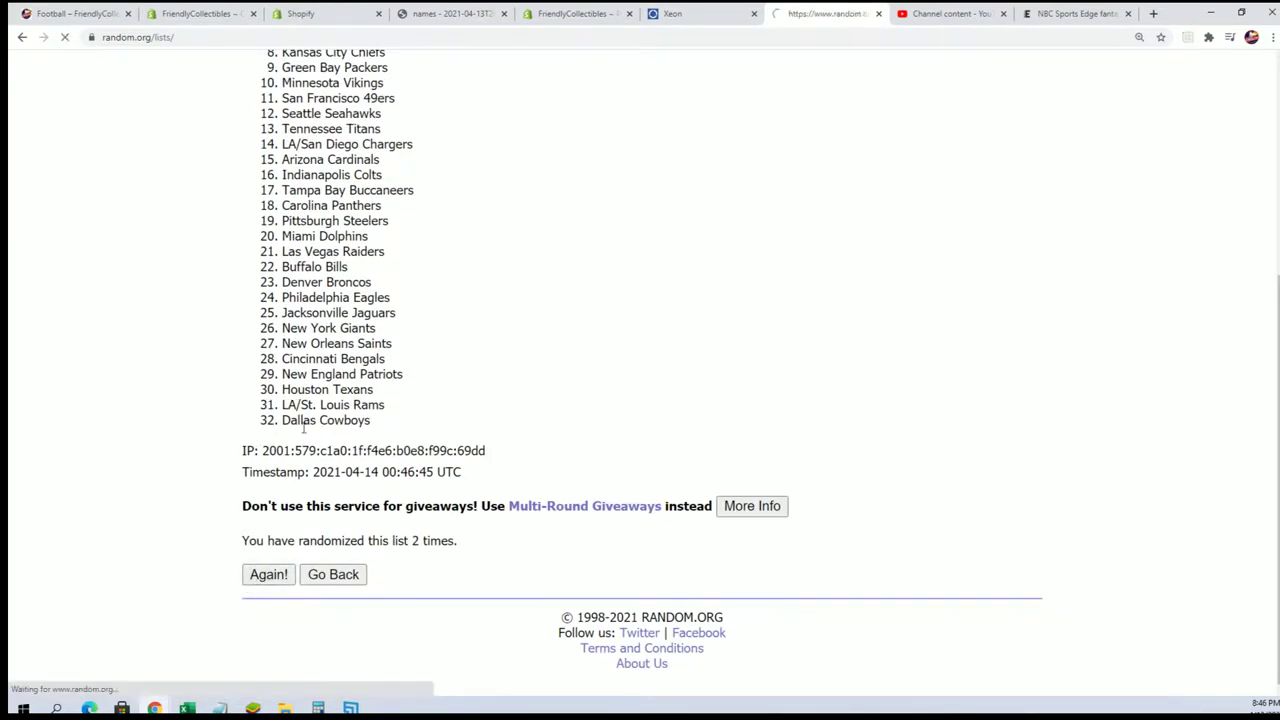
pyautogui.click(258, 570)
pyautogui.scroll(-3, 307, 514)
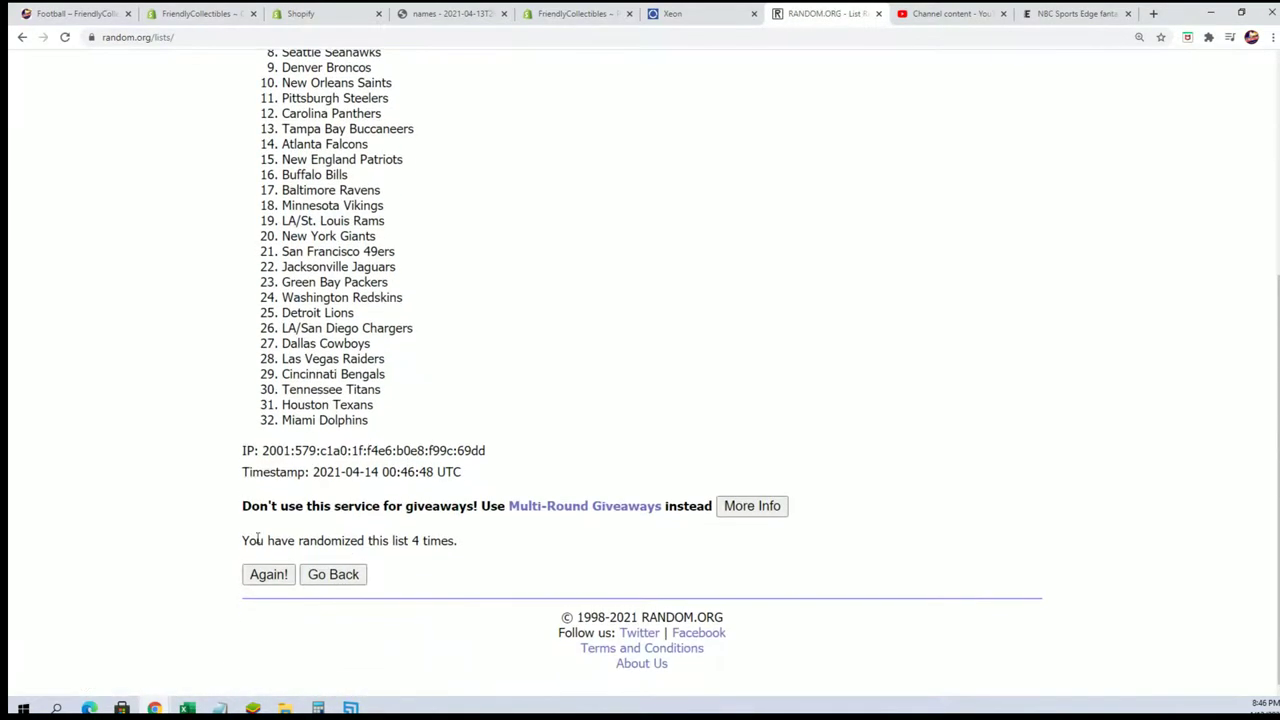
pyautogui.click(263, 574)
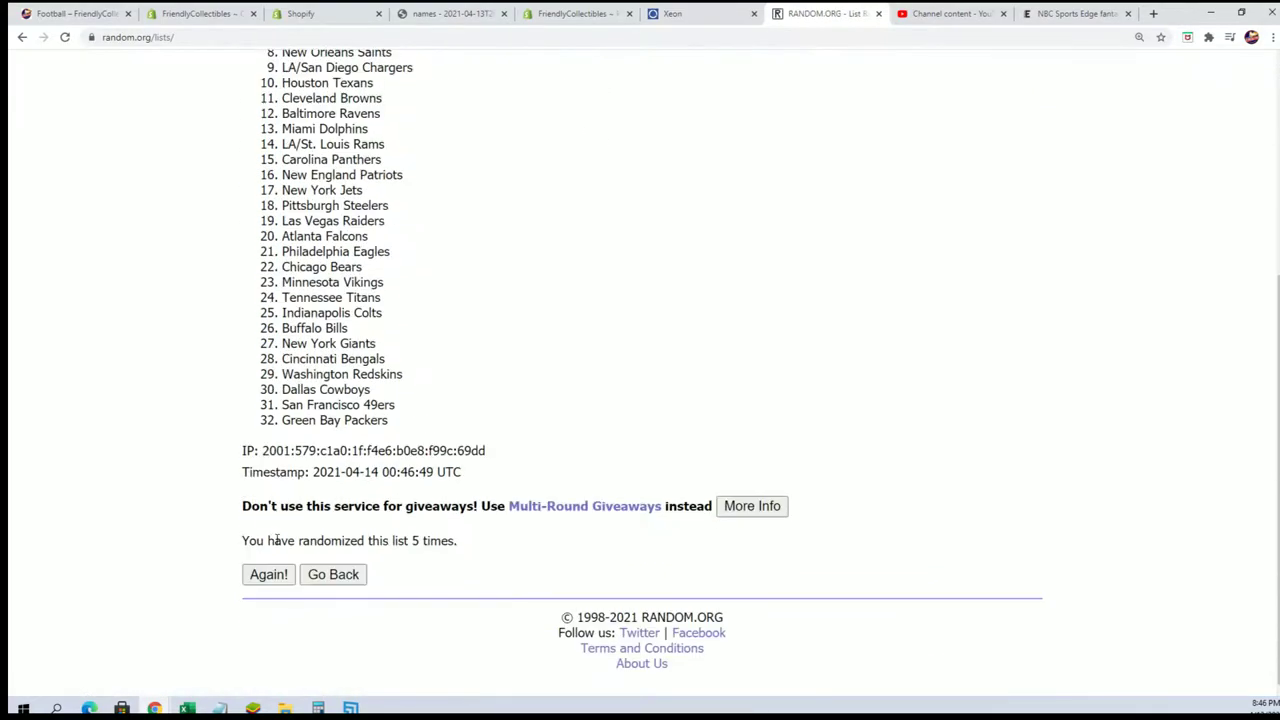
pyautogui.click(265, 576)
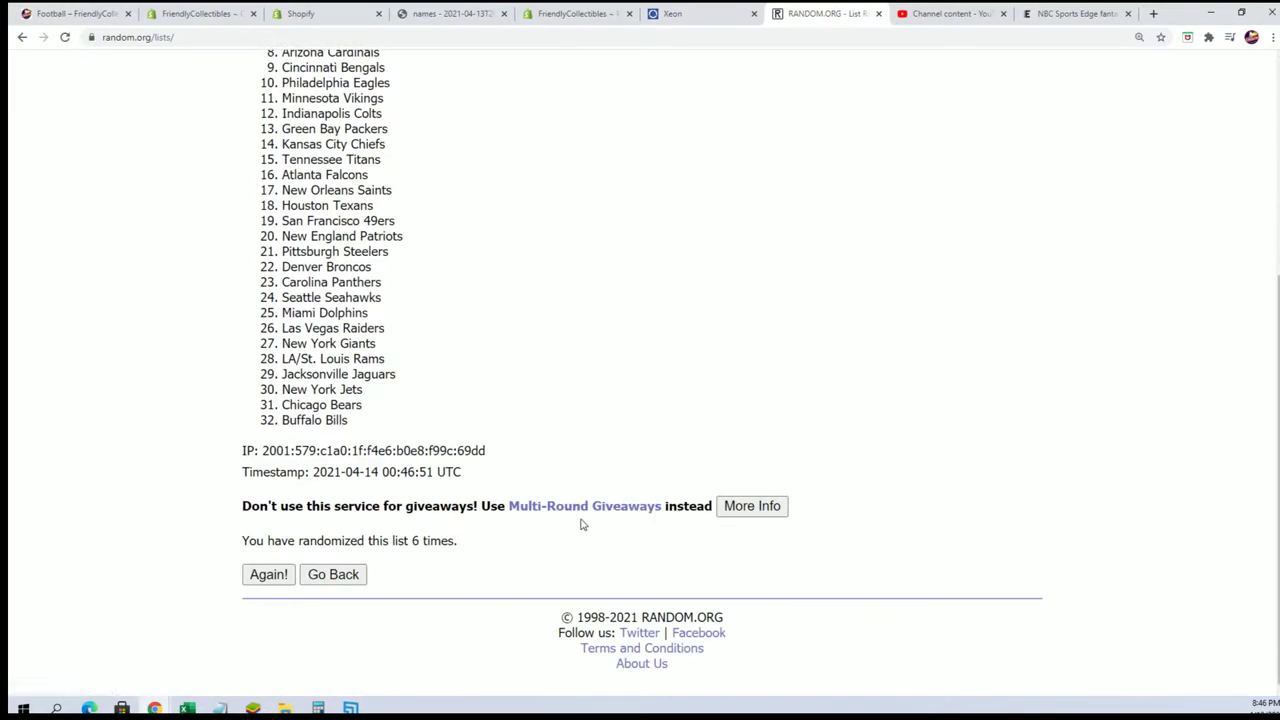
pyautogui.click(268, 574)
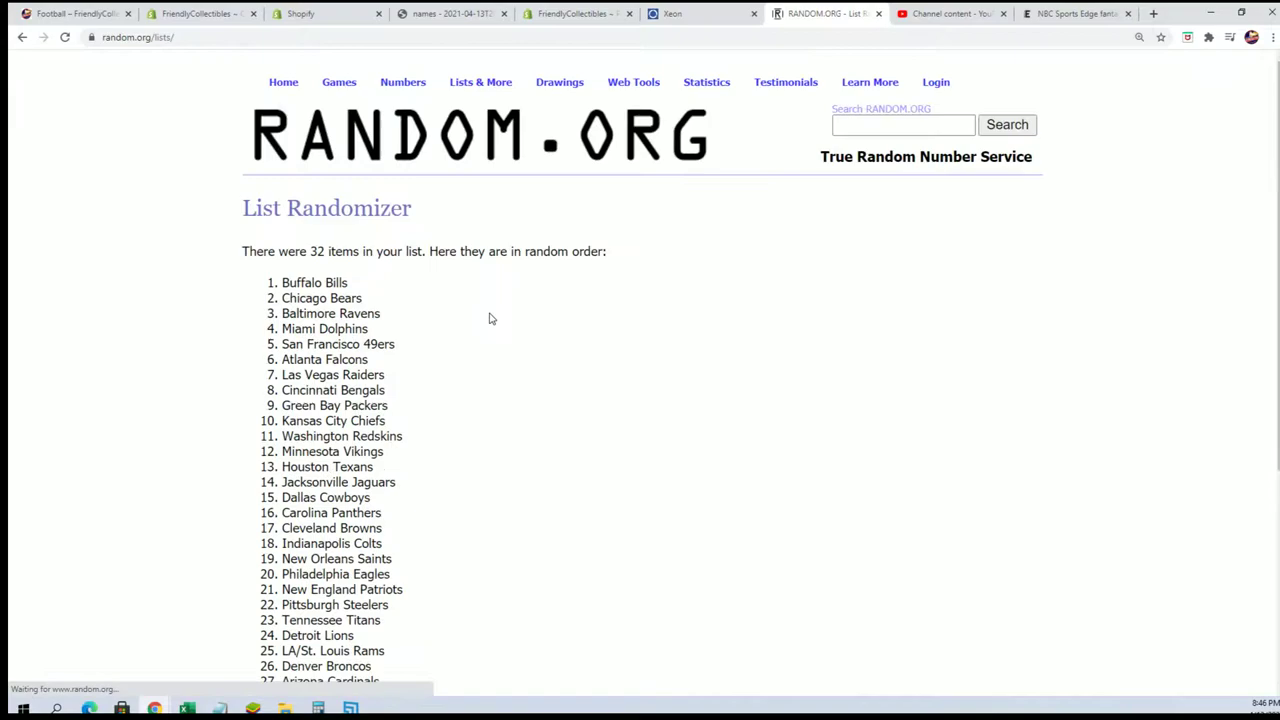
pyautogui.scroll(-1, 261, 133)
# Select all 32 shuffled team names and copy them.
pyautogui.moveTo(259, 133)
pyautogui.mouseDown()
pyautogui.moveTo(385, 320)
pyautogui.moveTo(380, 335)
pyautogui.mouseUp()
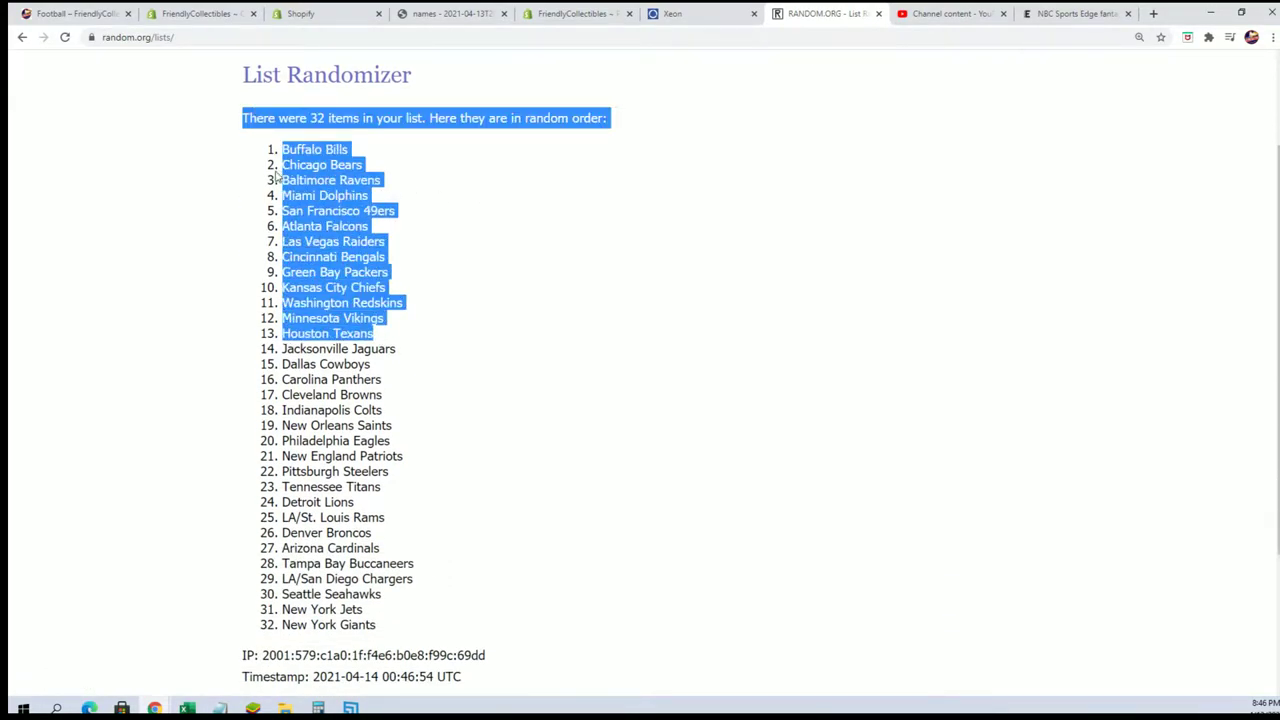
pyautogui.moveTo(266, 146)
pyautogui.mouseDown()
pyautogui.moveTo(400, 445)
pyautogui.moveTo(425, 630)
pyautogui.mouseUp()
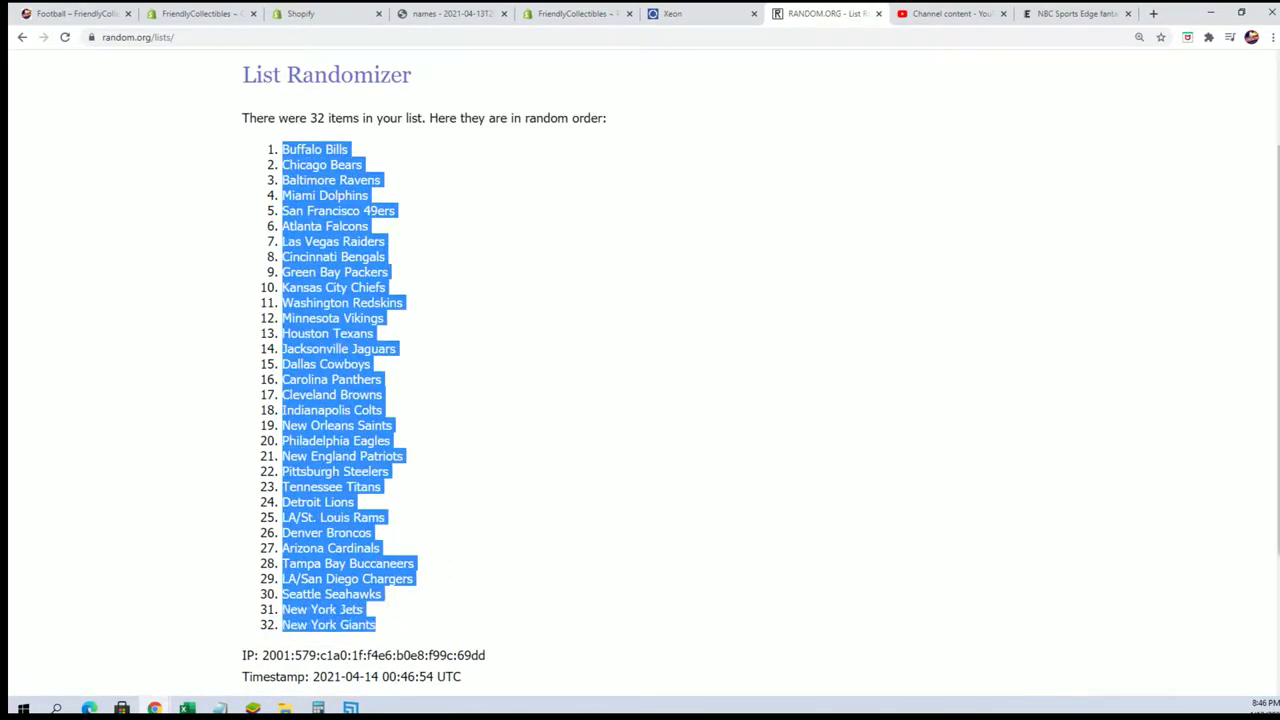
pyautogui.rightClick(318, 612)
pyautogui.click(350, 540)
pyautogui.scroll(-2, 500, 612)
pyautogui.scroll(1, 530, 611)
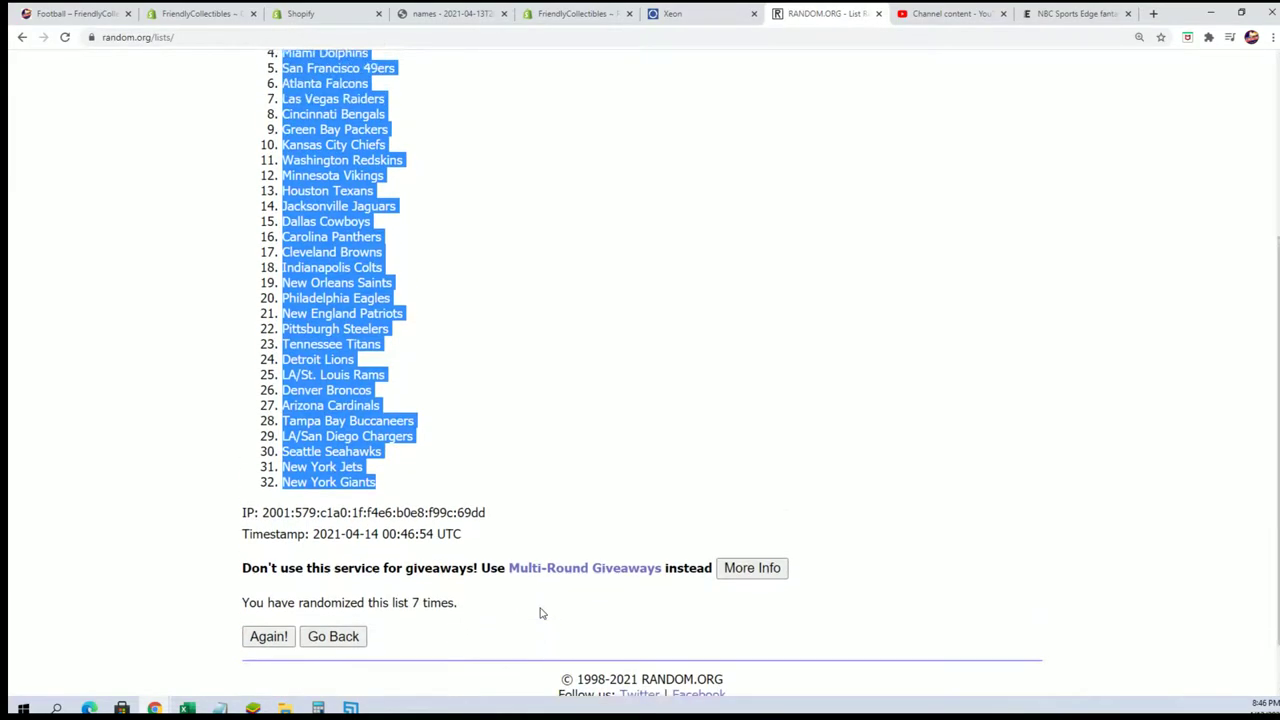
pyautogui.scroll(2, 535, 590)
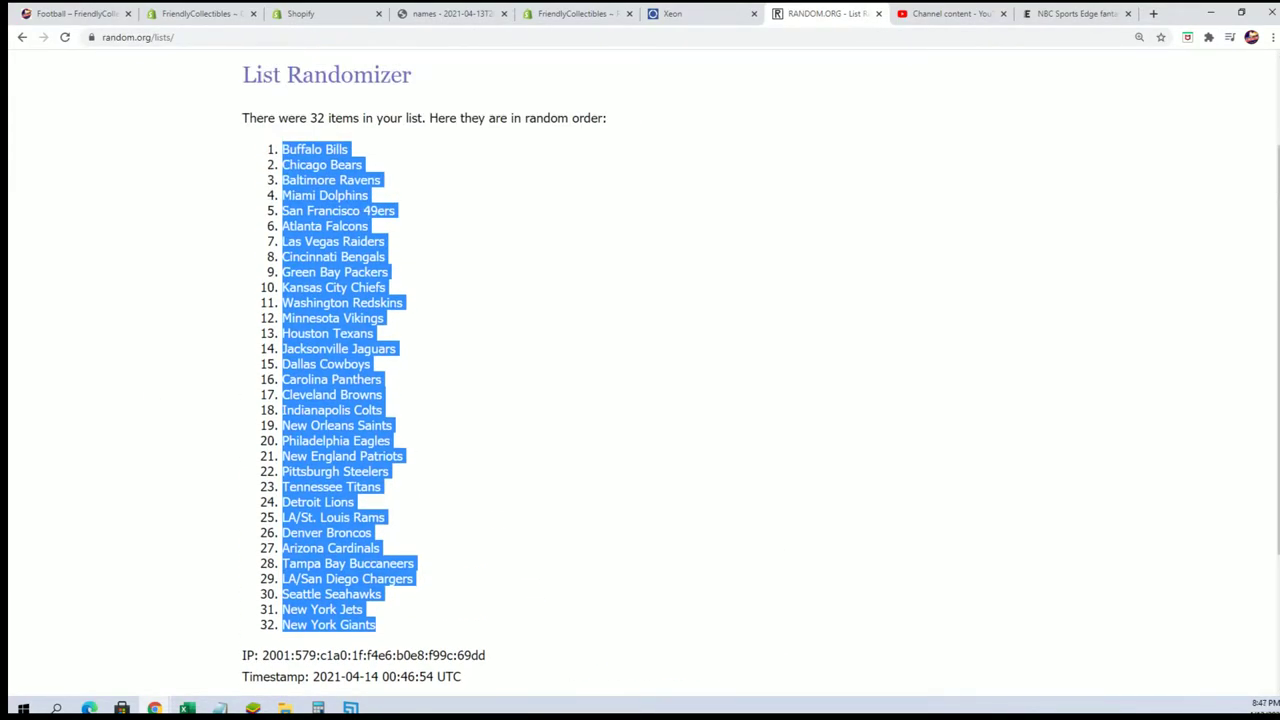
# Paste the shuffled teams into B2 as plain Text via Paste Special.
pyautogui.hotkey('alt', 'Tab')
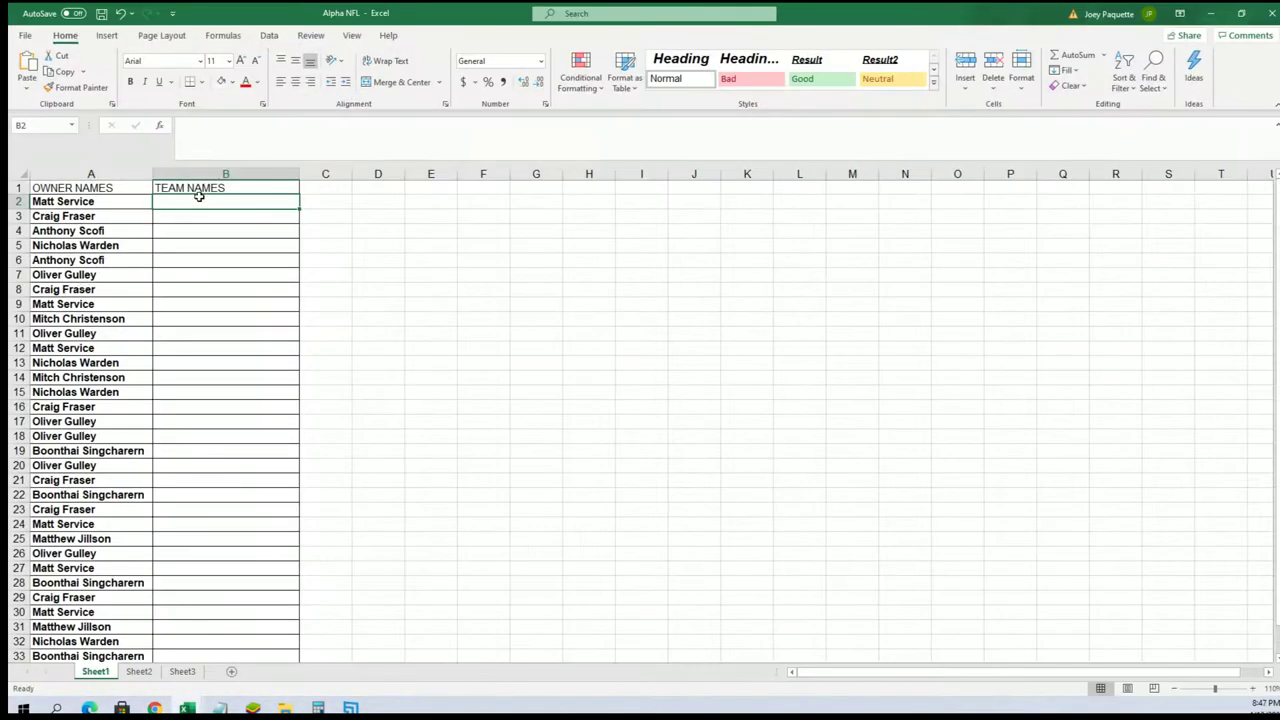
pyautogui.rightClick(174, 200)
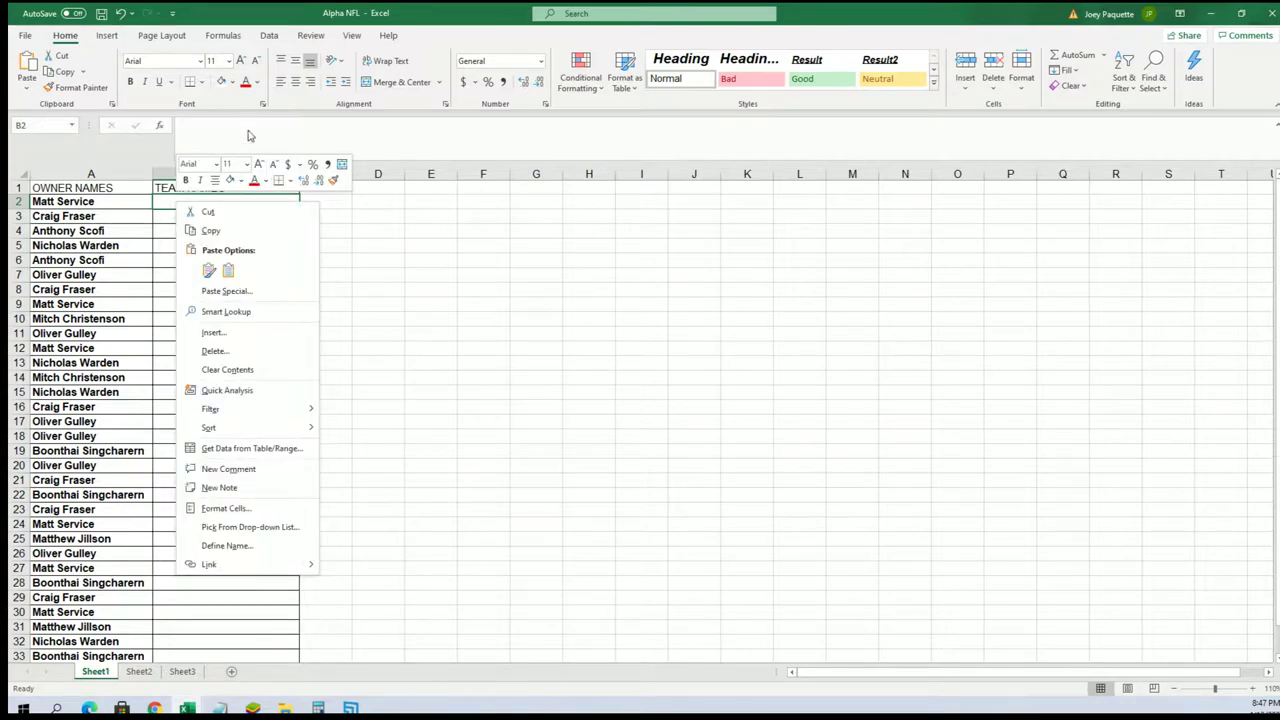
pyautogui.click(205, 292)
pyautogui.click(90, 219)
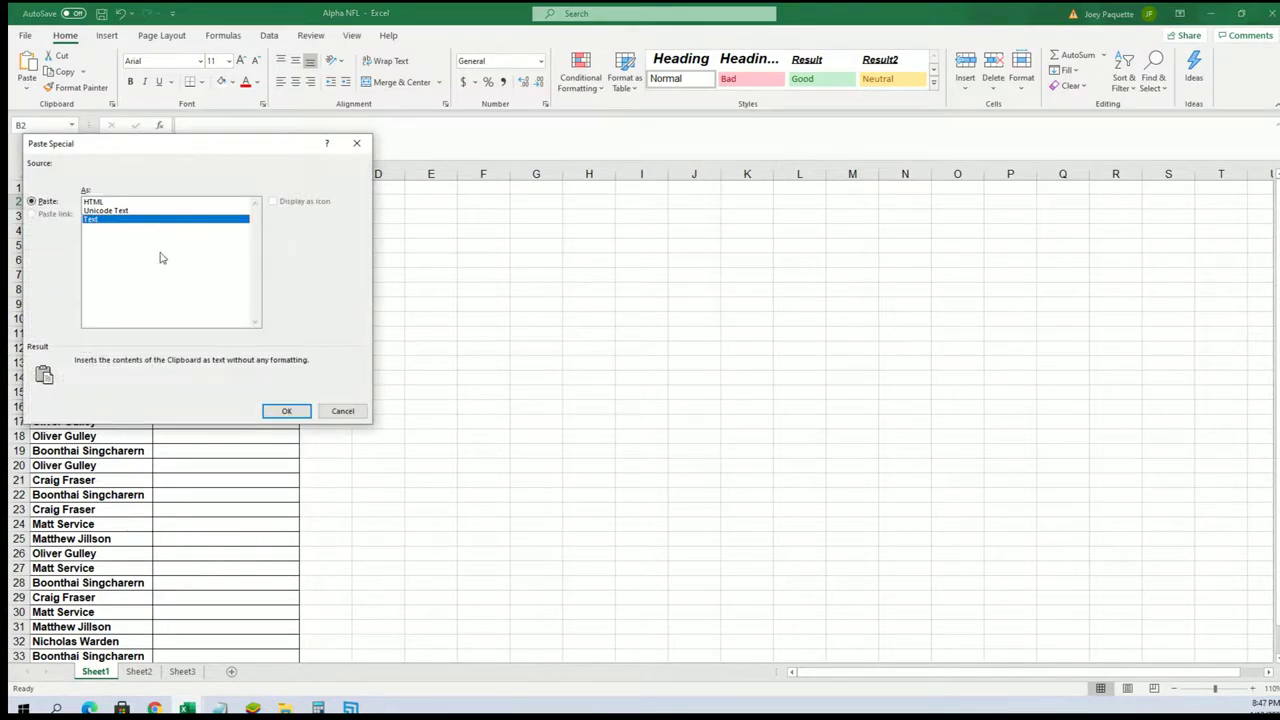
pyautogui.click(268, 412)
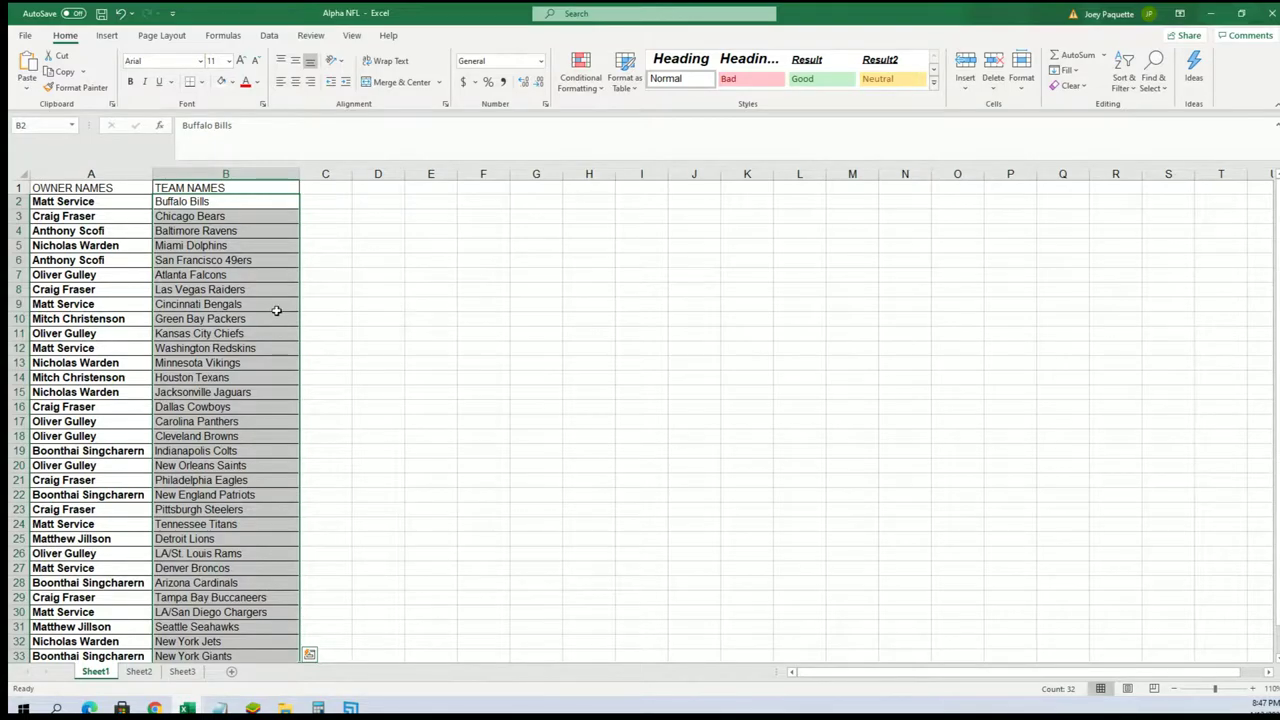
# Check the pairings at A30, A13 and B21, then select the team names B2–B33.
pyautogui.click(247, 304)
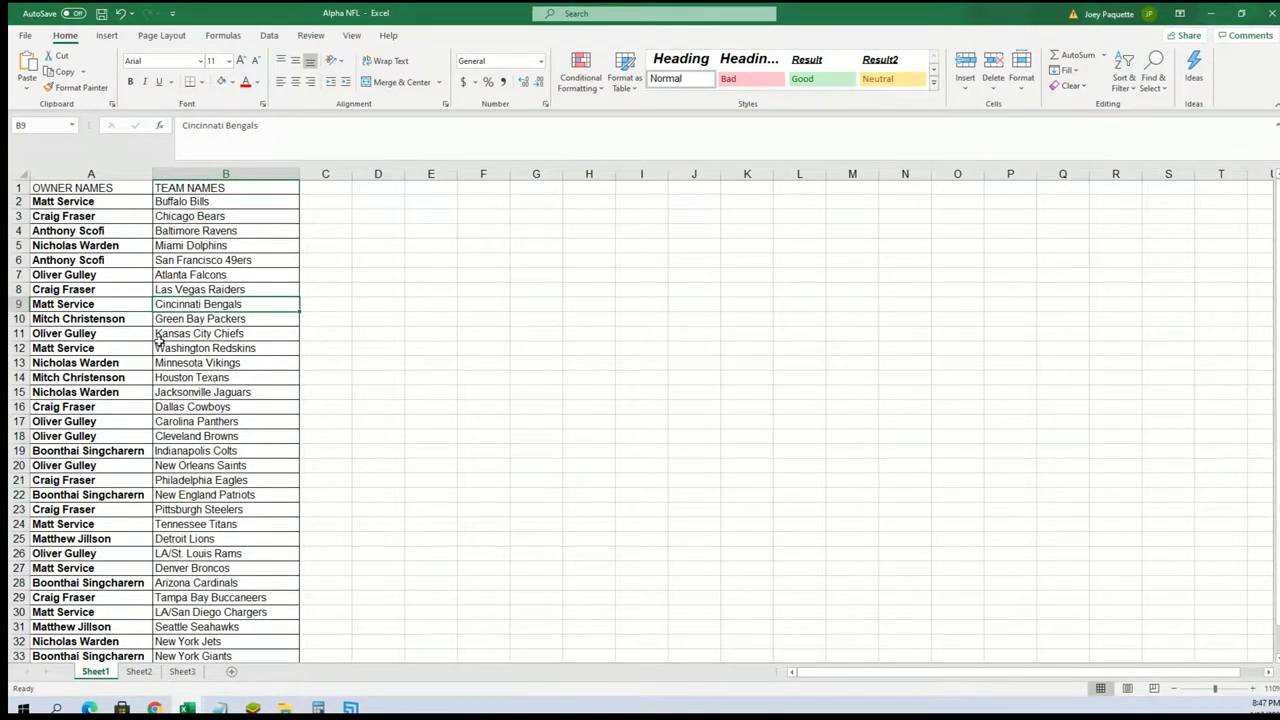
pyautogui.click(134, 610)
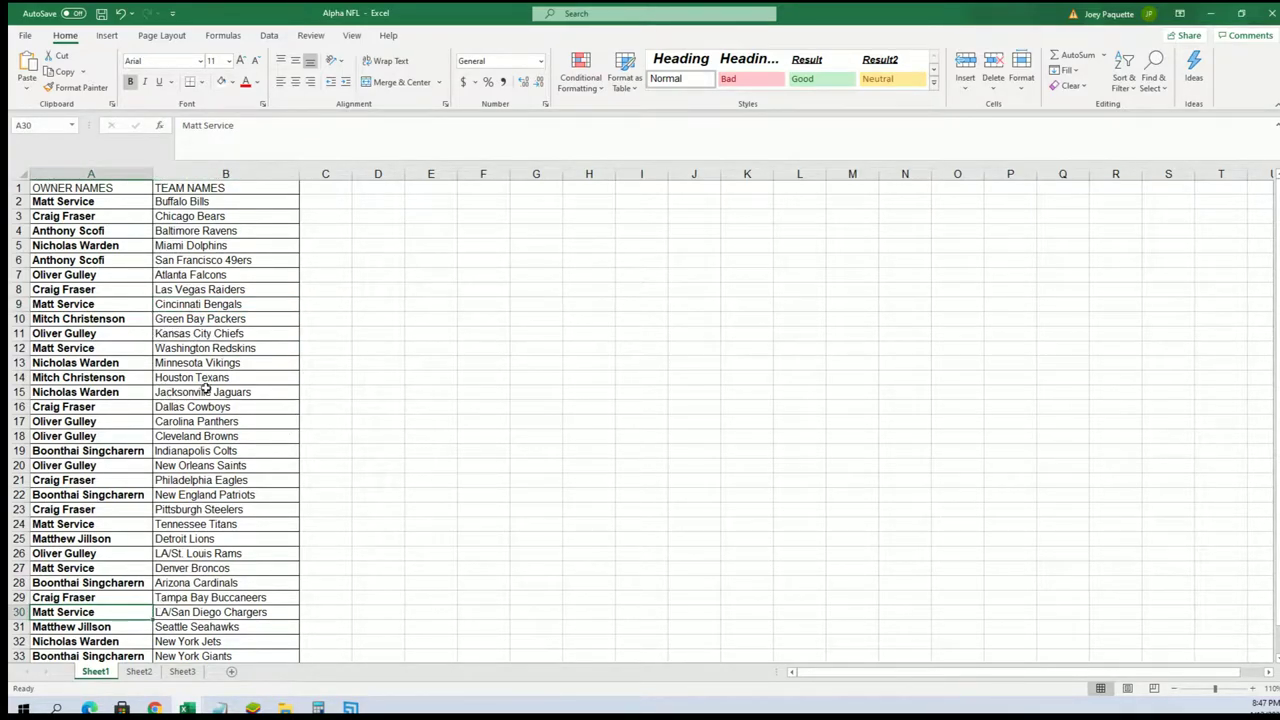
pyautogui.click(124, 358)
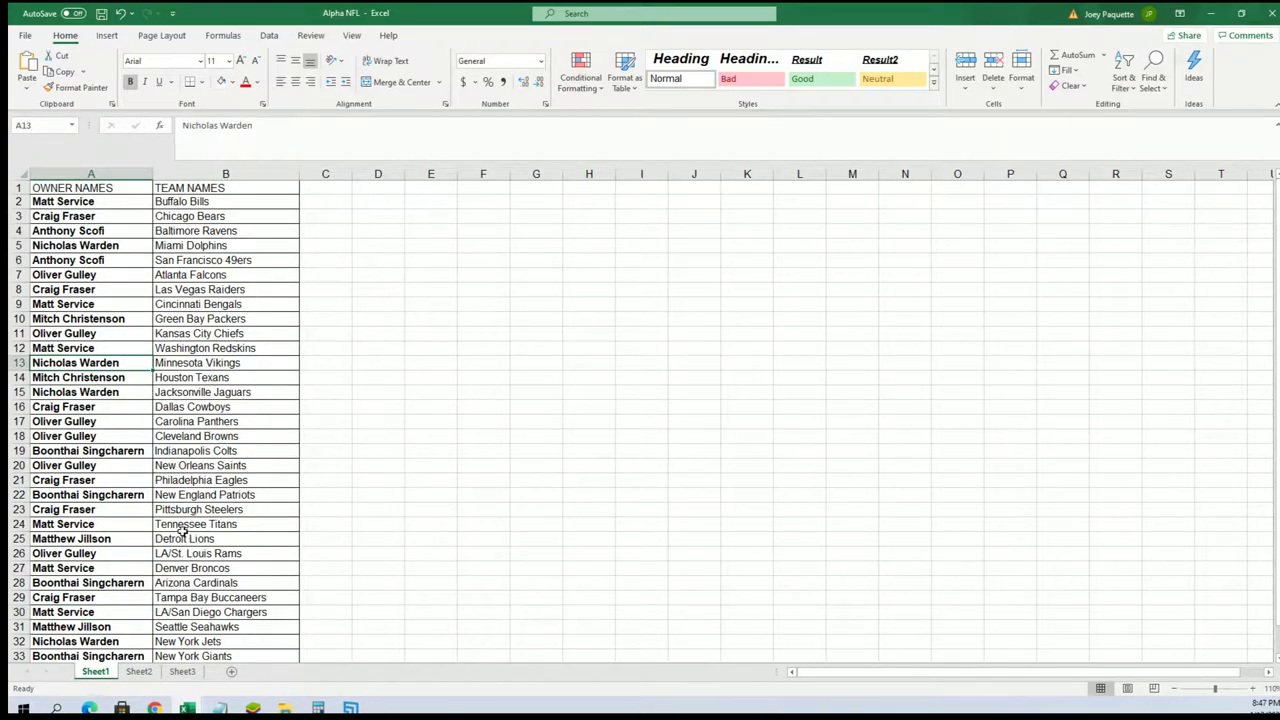
pyautogui.click(178, 484)
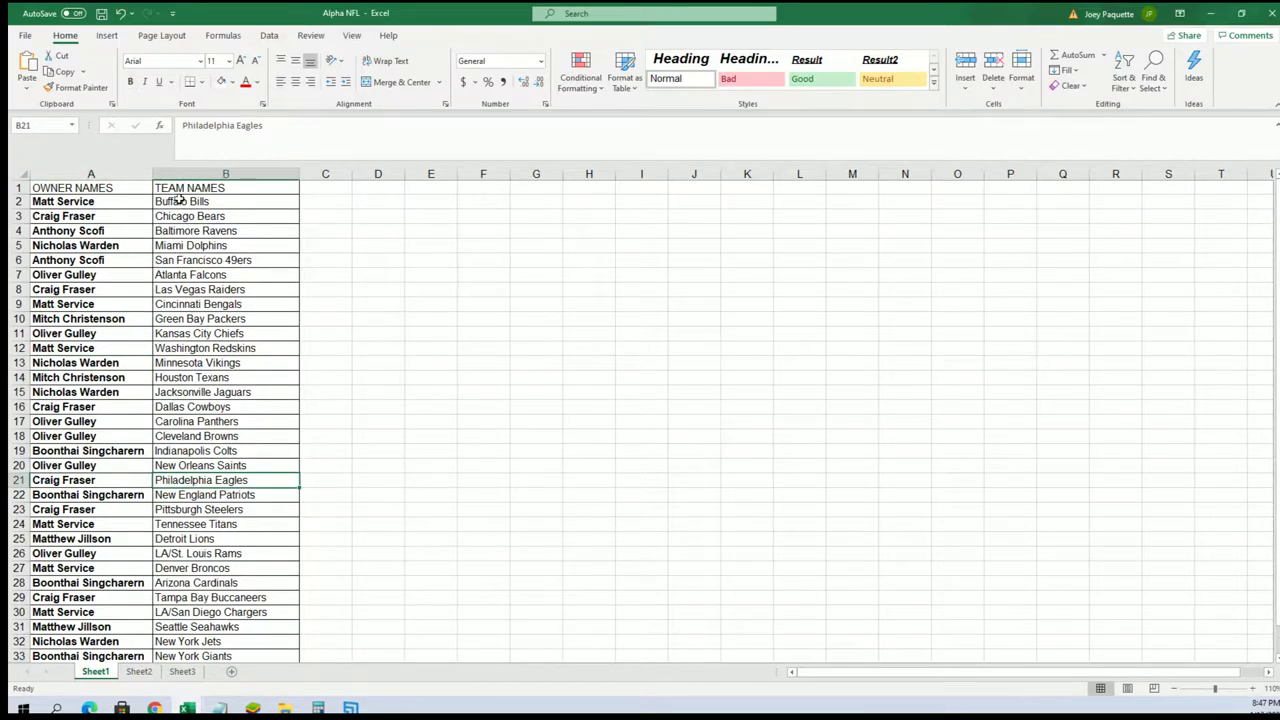
pyautogui.moveTo(178, 201)
pyautogui.mouseDown()
pyautogui.moveTo(200, 235)
pyautogui.moveTo(240, 657)
pyautogui.mouseUp()
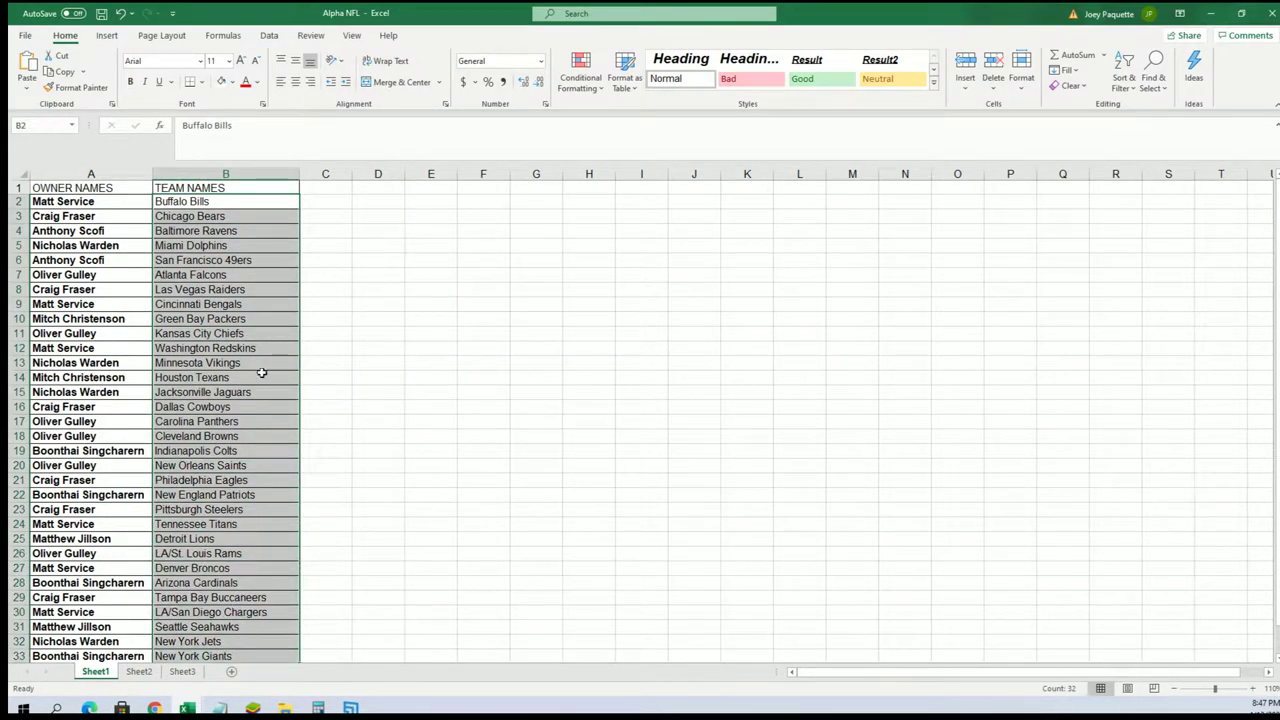
# Sort the team column A to Z, expanding the selection so owners move with their teams.
pyautogui.click(1124, 70)
pyautogui.click(1145, 106)
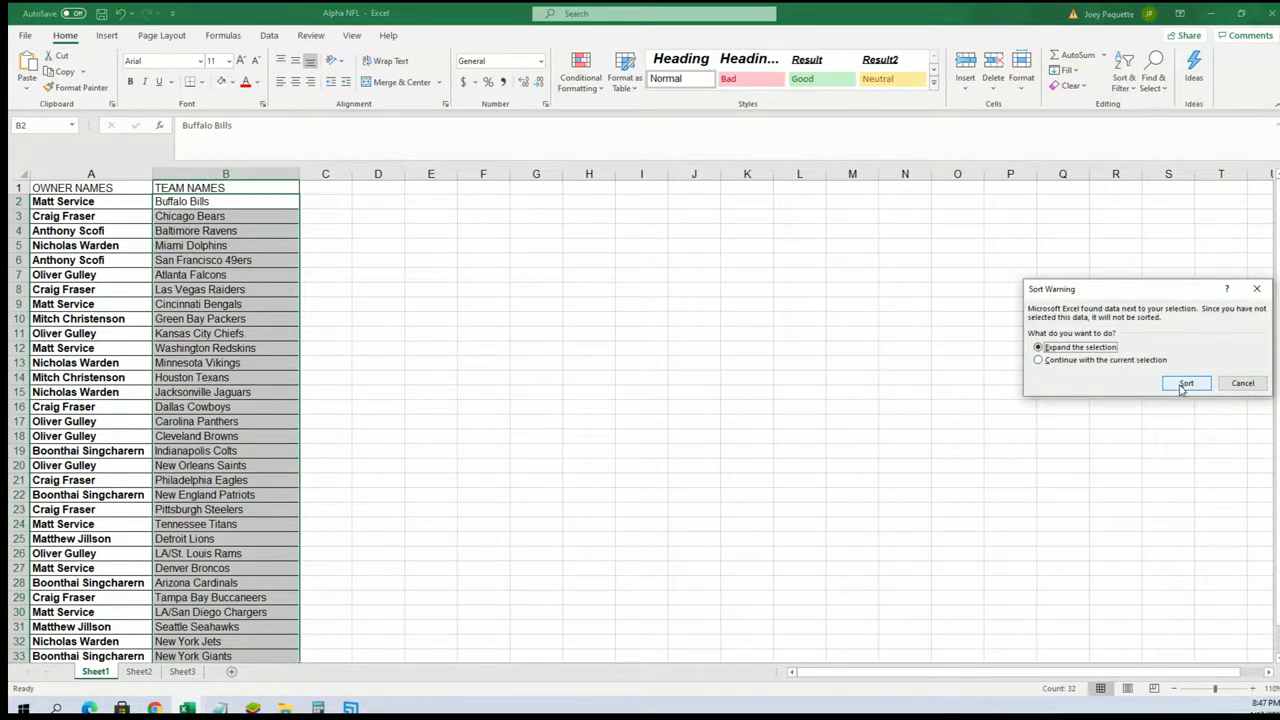
pyautogui.click(1185, 385)
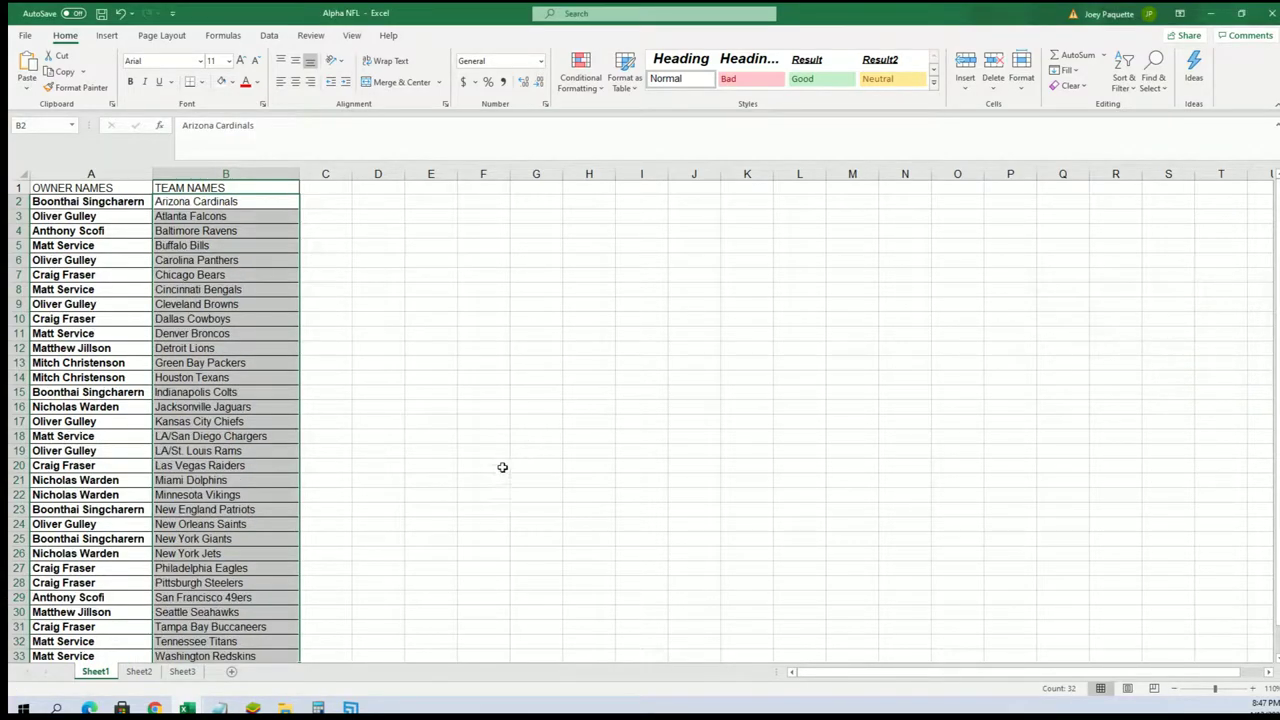
pyautogui.click(176, 352)
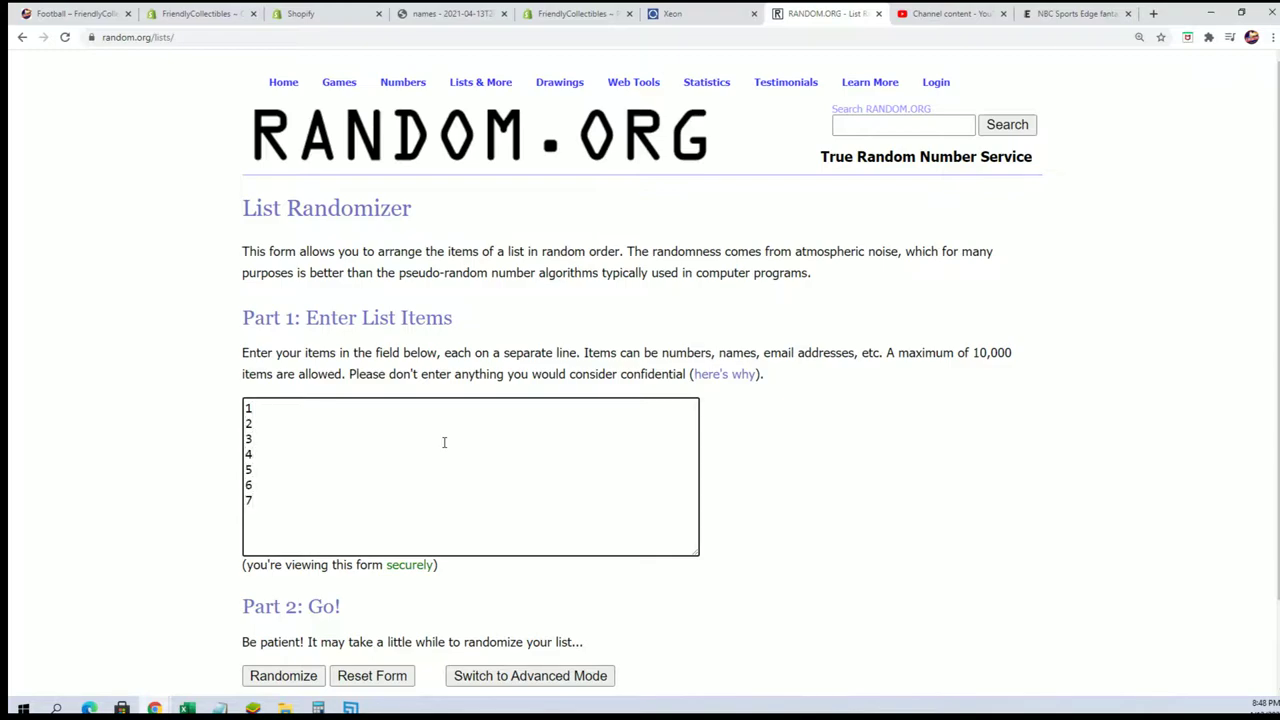
# Randomize 1–7 and reshuffle six times to get 4, 3, 5, 2, 1, 7, 6, highlighting the 4.
pyautogui.scroll(-1, 200, 568)
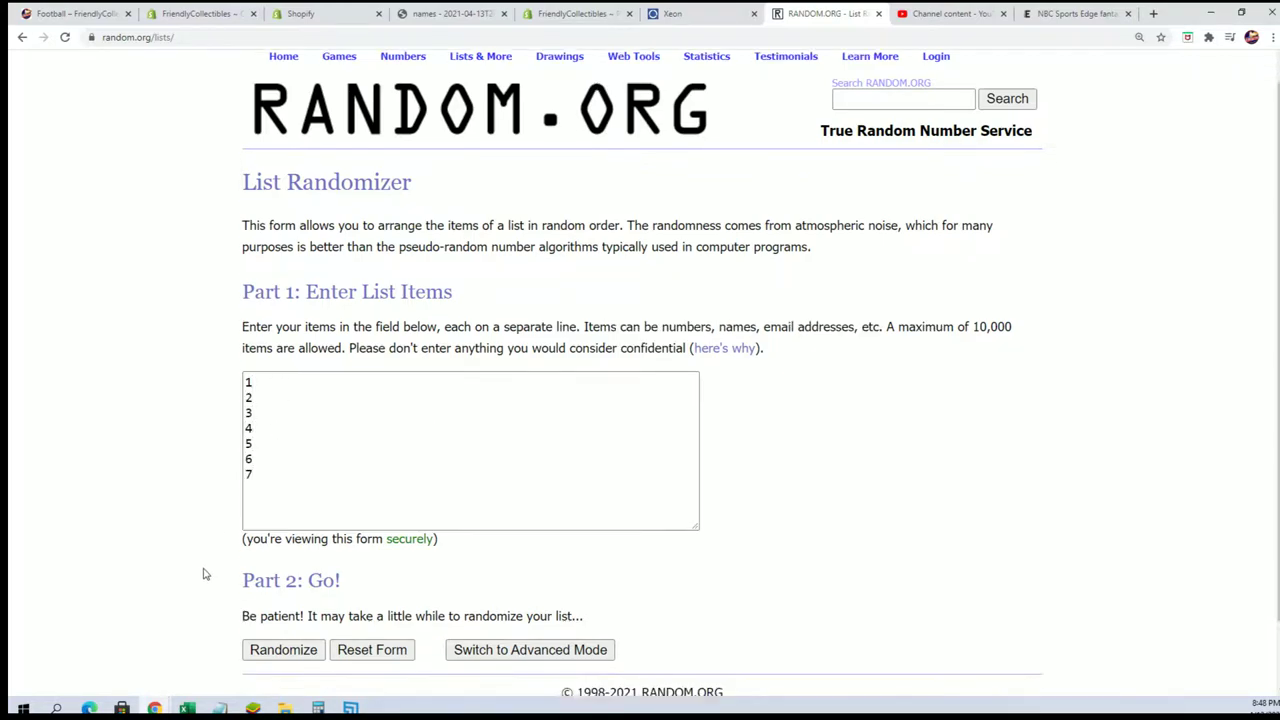
pyautogui.click(276, 574)
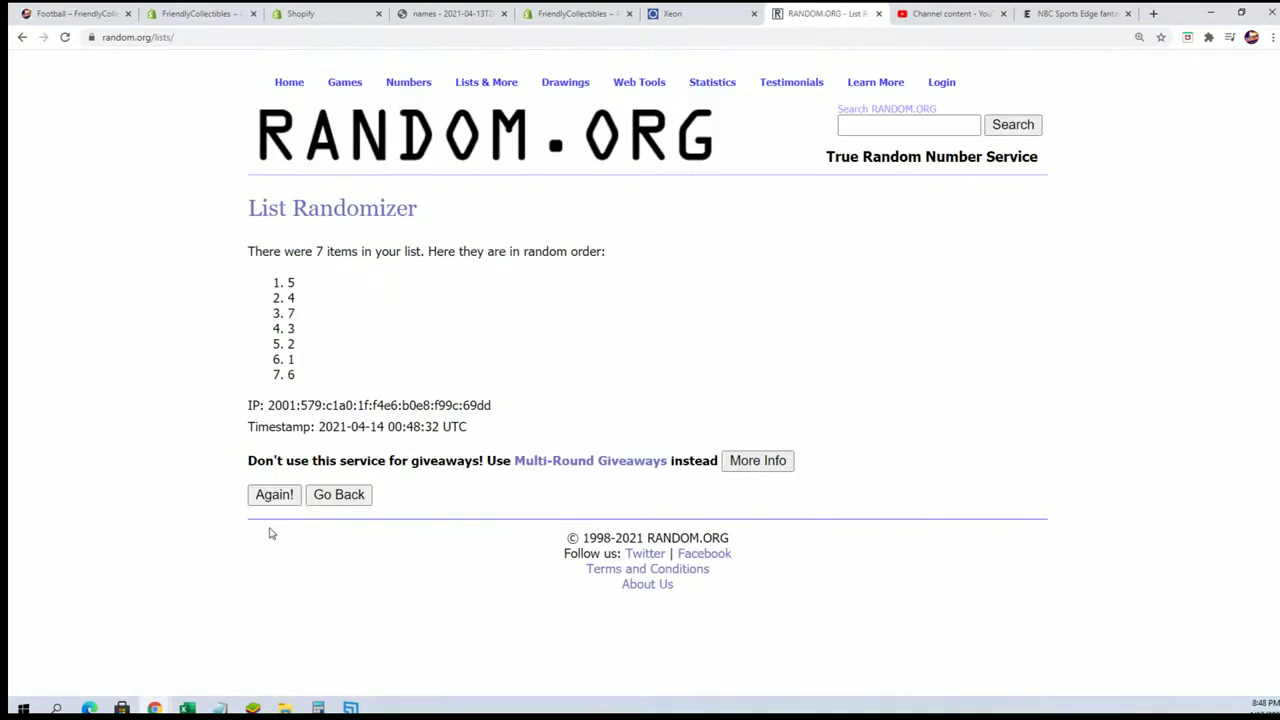
pyautogui.click(274, 496)
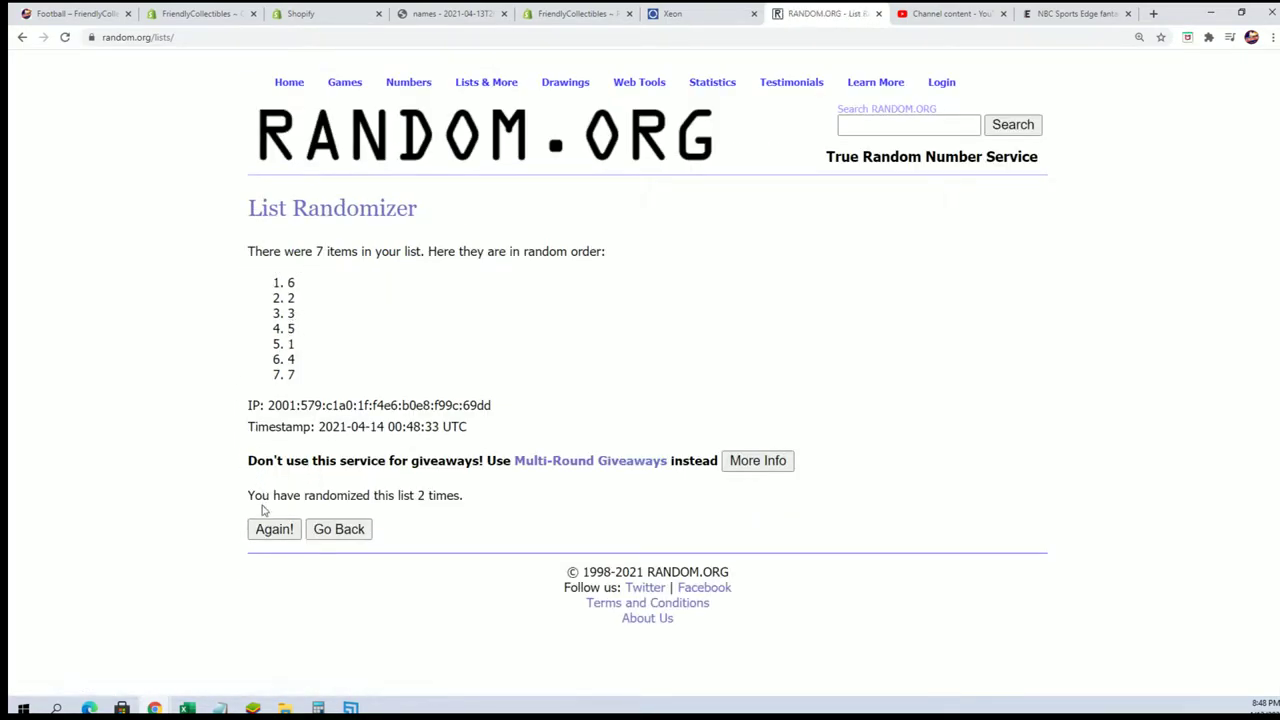
pyautogui.click(259, 531)
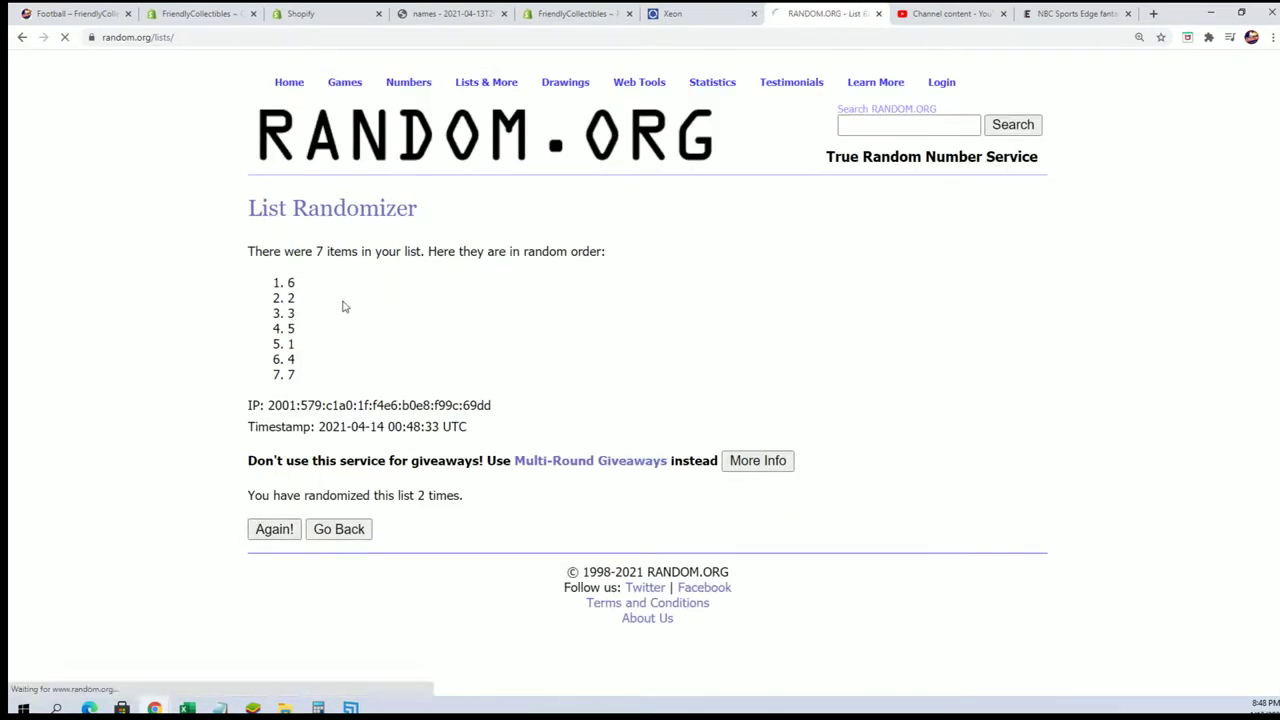
pyautogui.click(272, 528)
pyautogui.click(278, 528)
pyautogui.click(277, 531)
pyautogui.click(272, 528)
pyautogui.moveTo(300, 284); pyautogui.dragTo(195, 291)
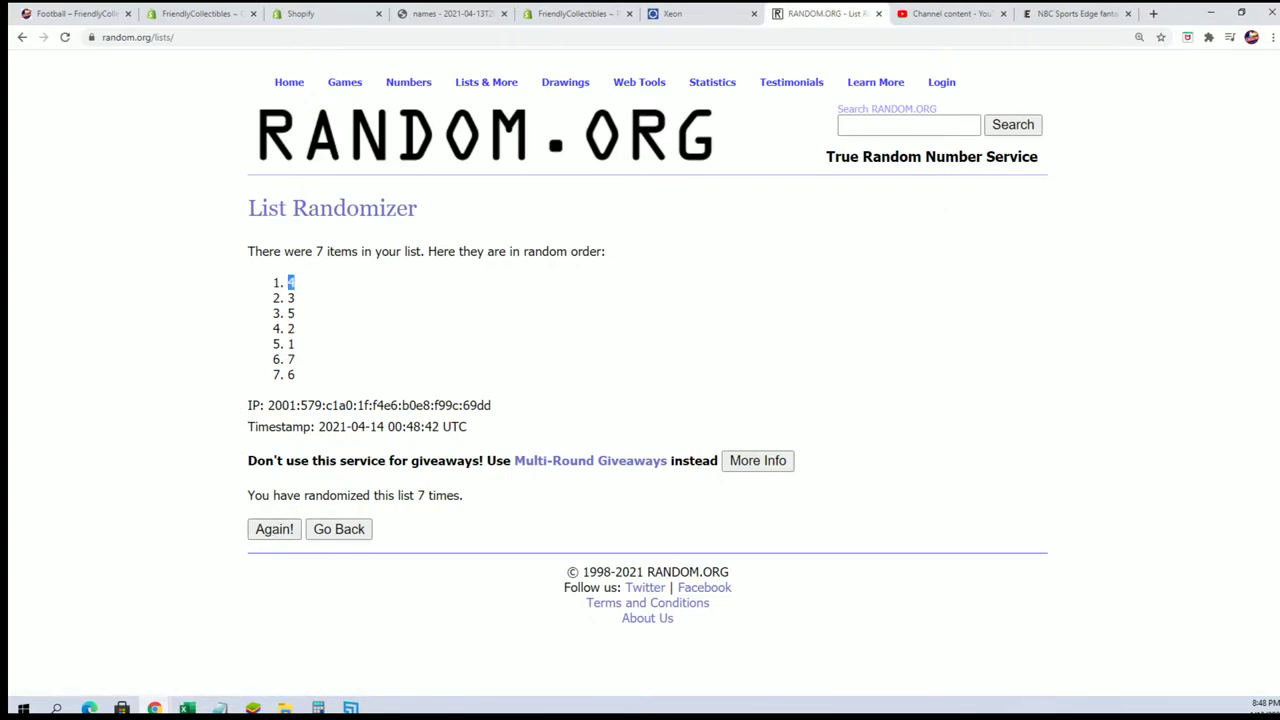